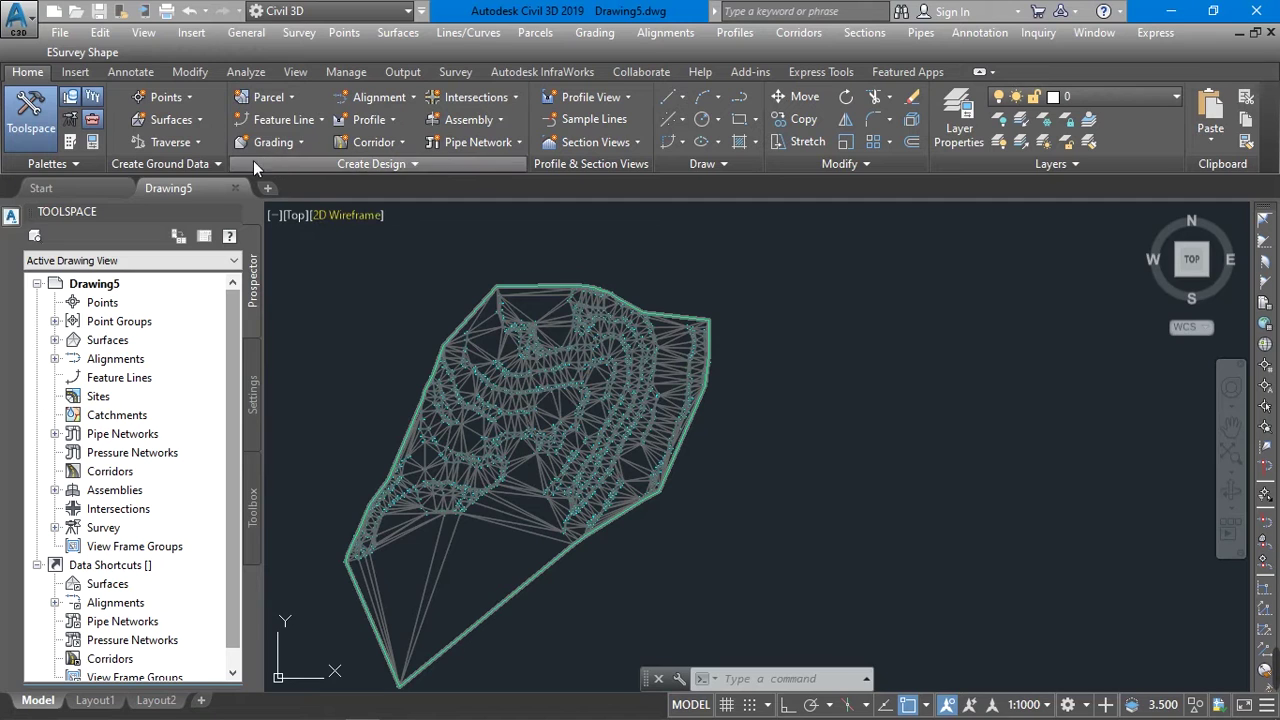
Start Create Cropped Surface from the Surfaces dropdown for Surface1 and select the crop area setting
left_click(200, 122)
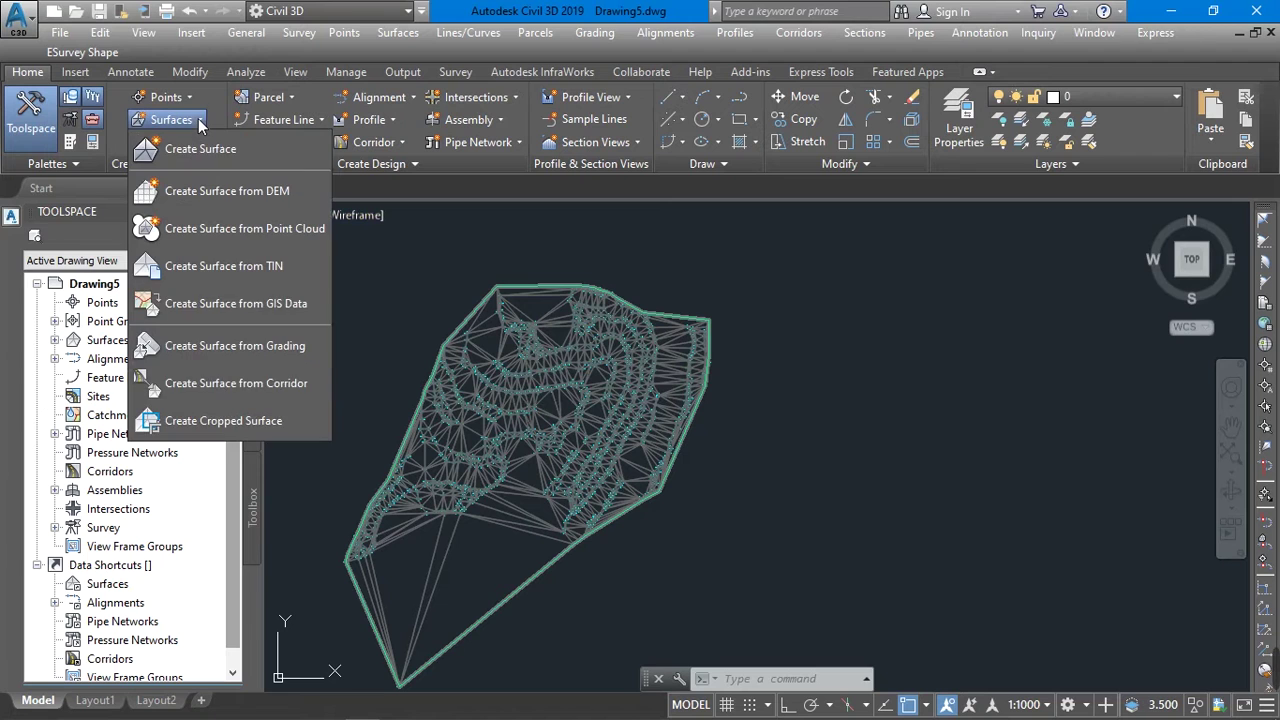
left_click(205, 423)
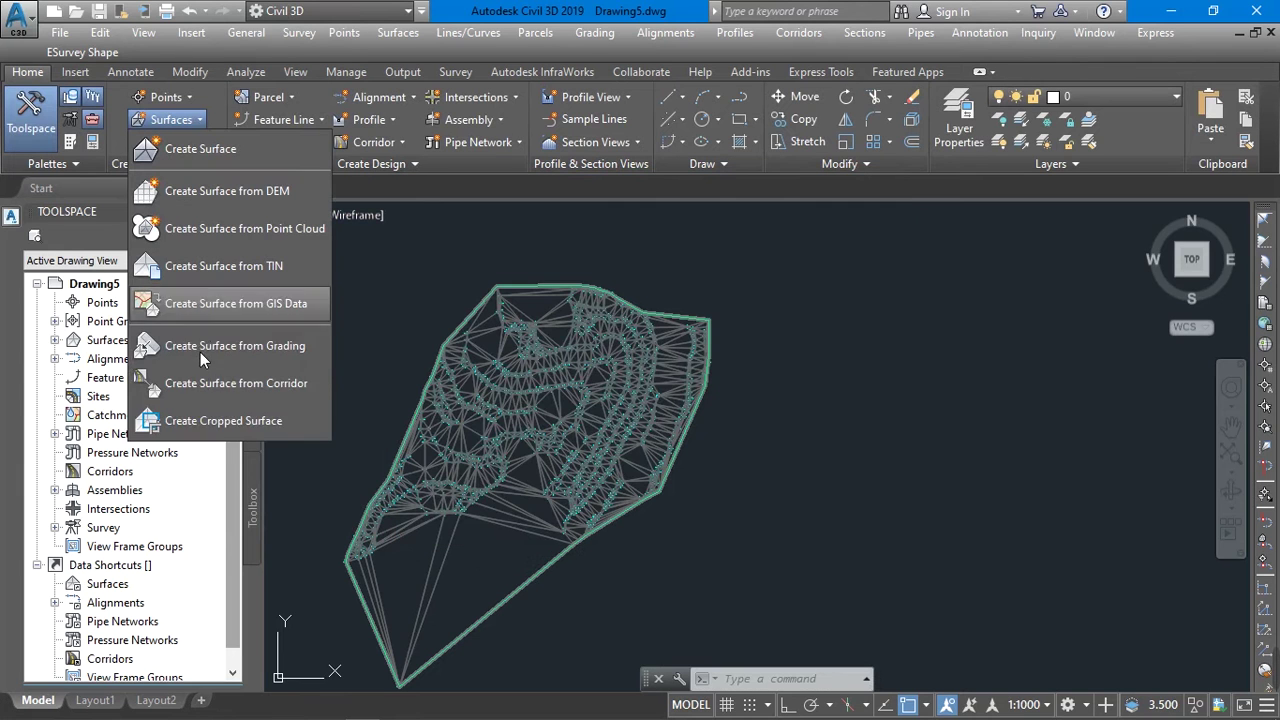
left_click(205, 423)
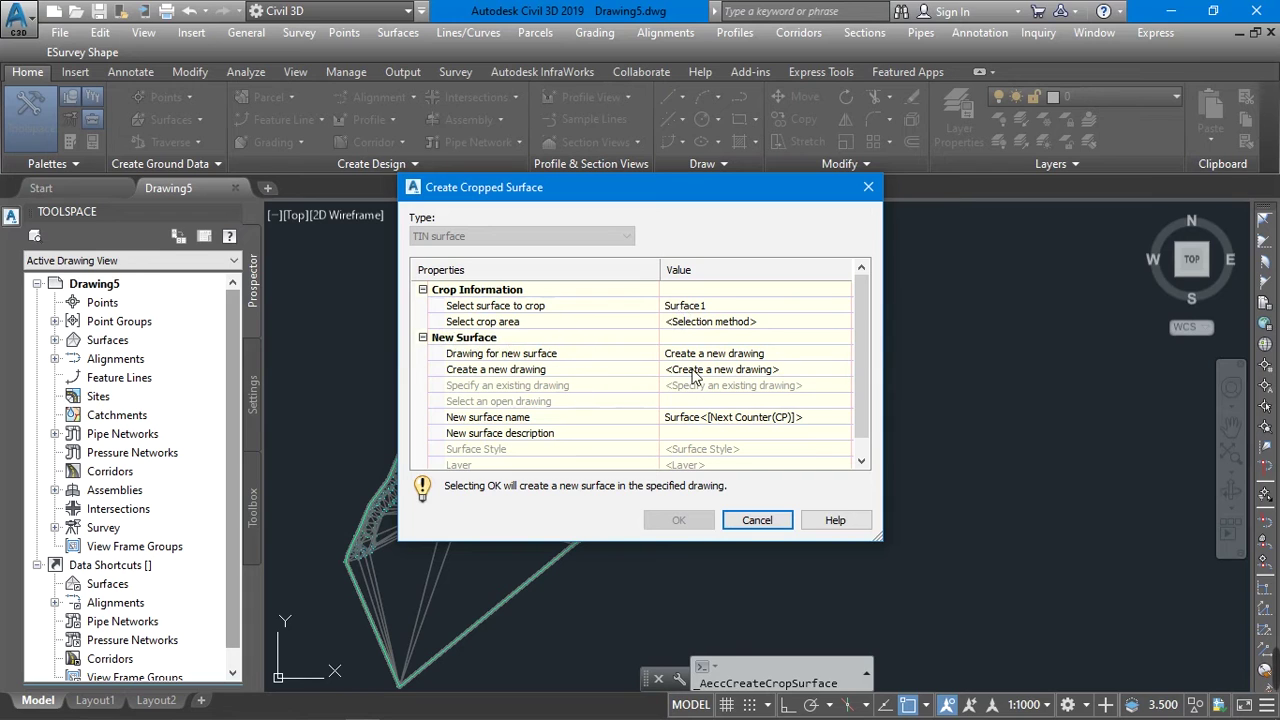
left_click(778, 322)
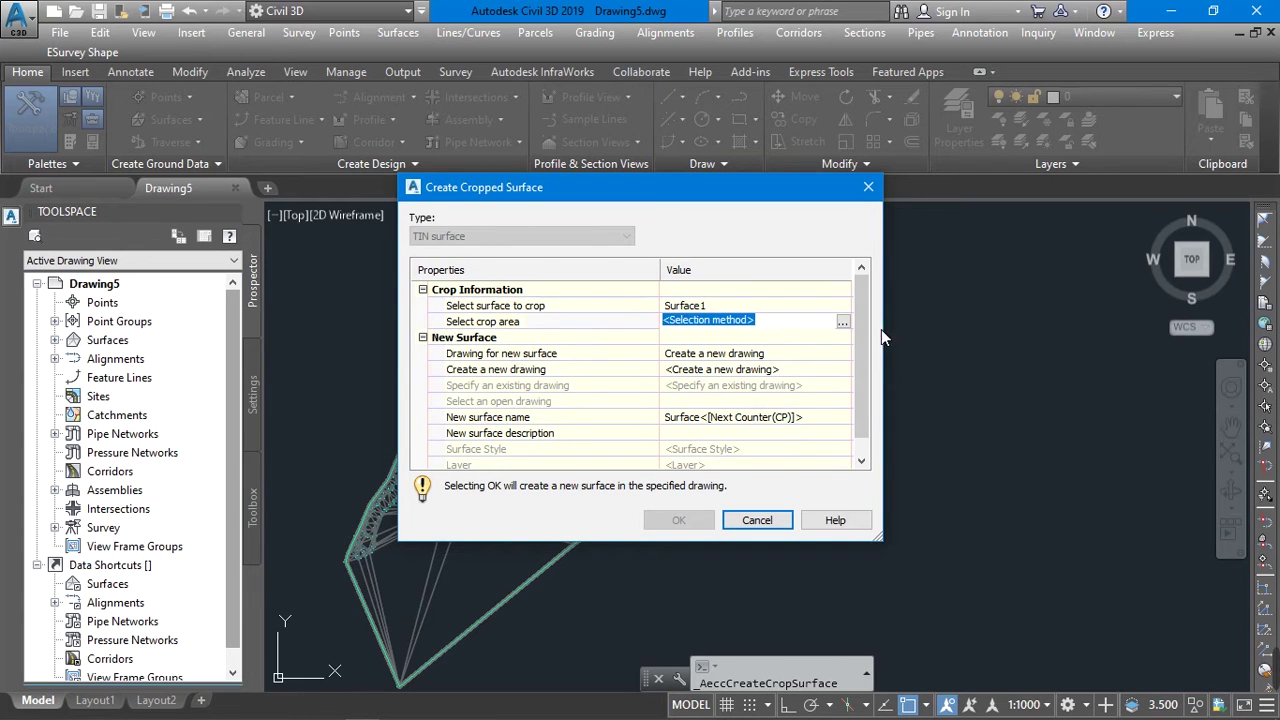
Pick a crop window over the middle of the surface, first corner at 9728.09, 9947.82
left_click(843, 322)
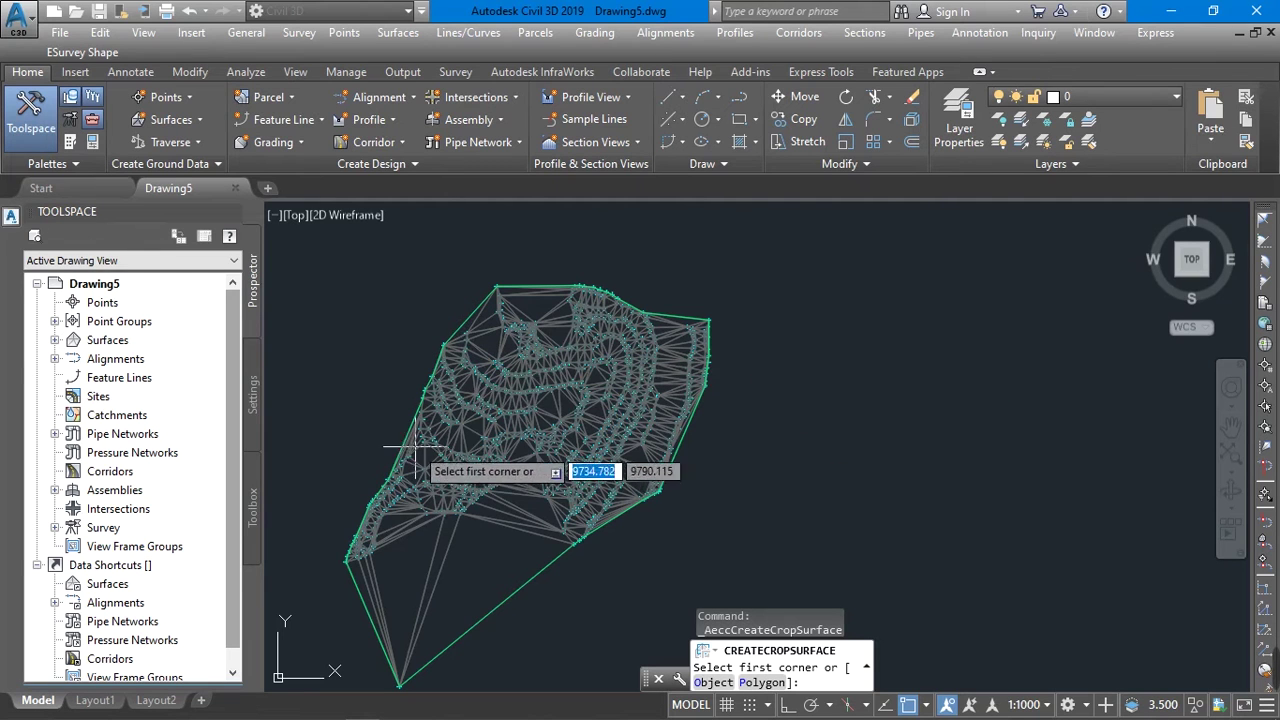
left_click(413, 338)
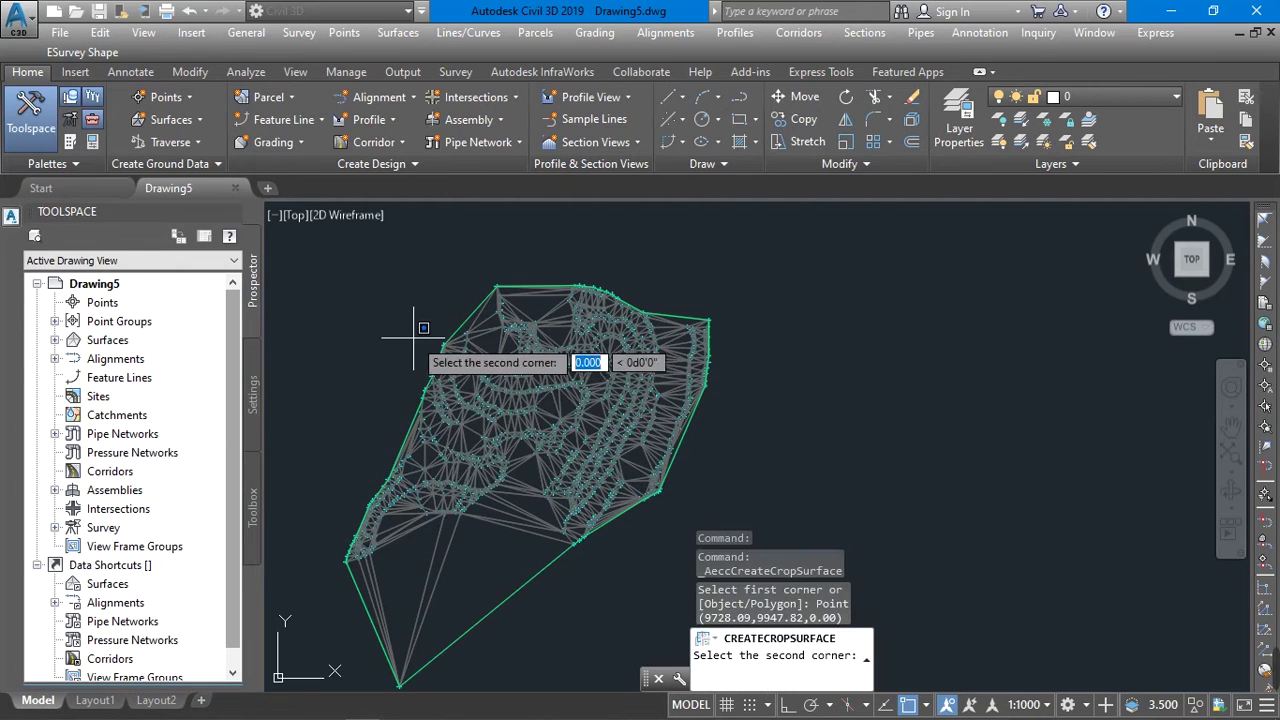
left_click(741, 448)
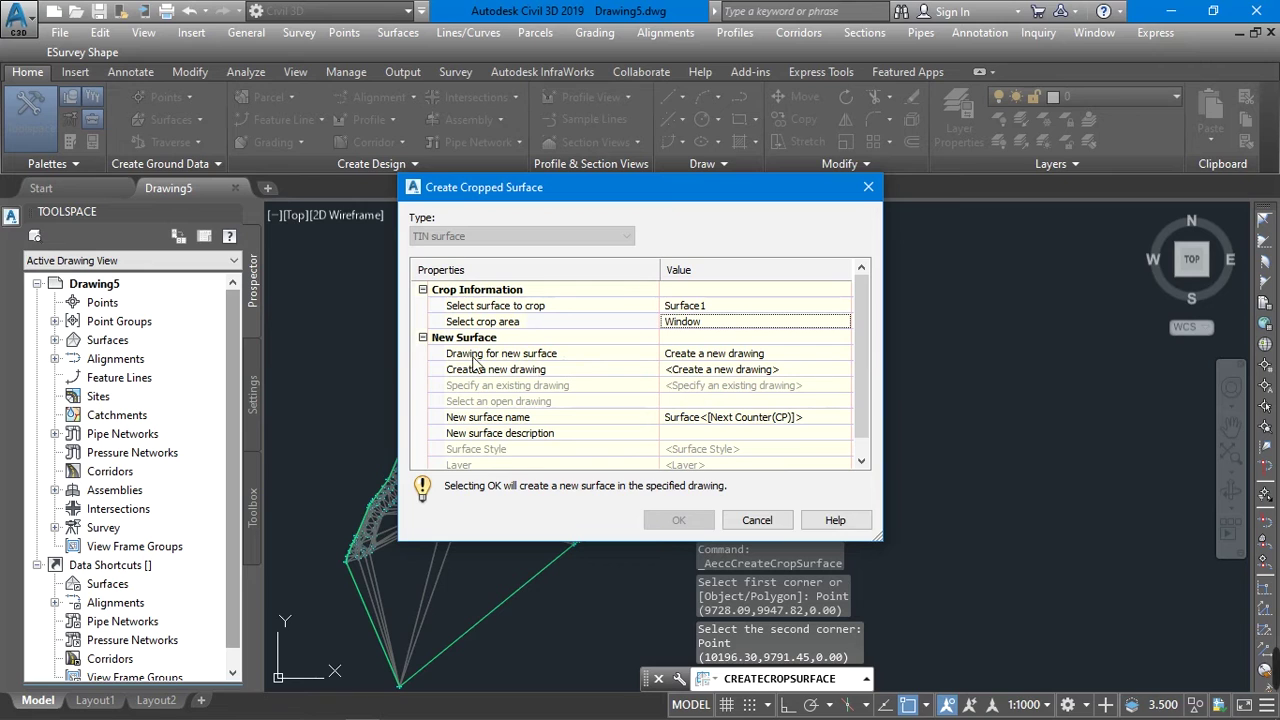
Keep 'Create a new drawing' as the destination for the cropped surface
left_click(806, 355)
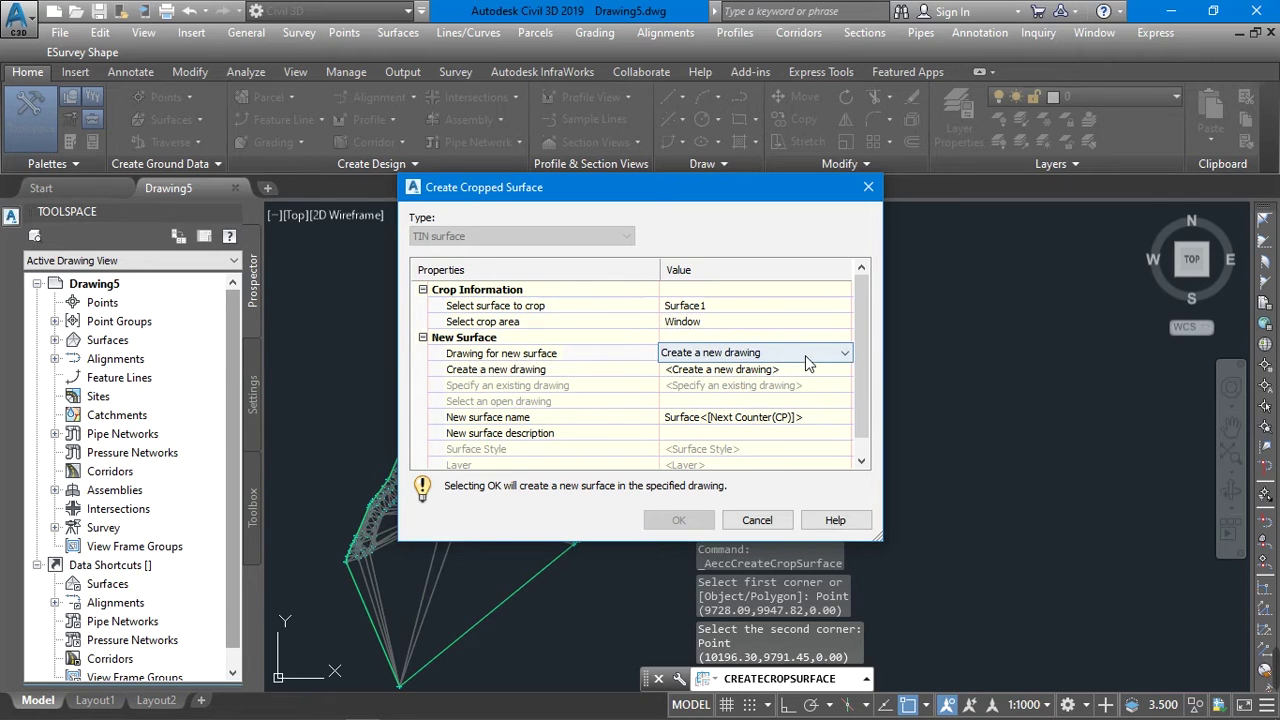
left_click(847, 355)
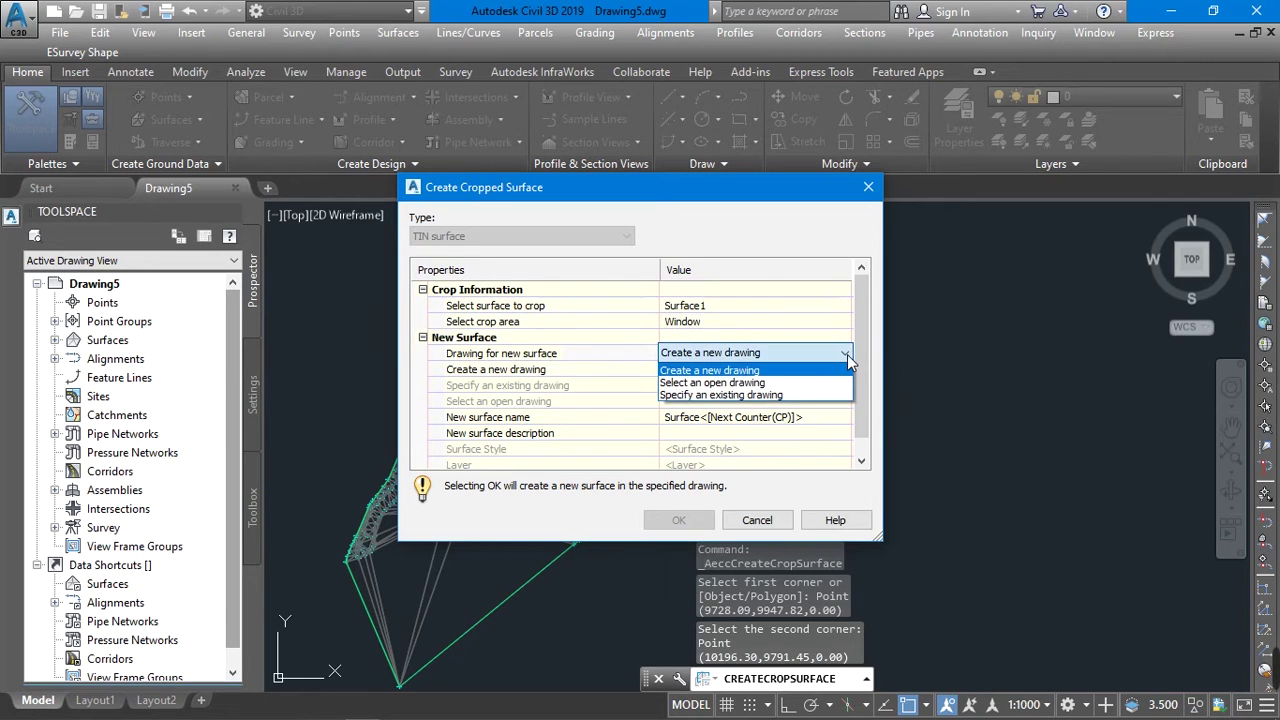
left_click(767, 369)
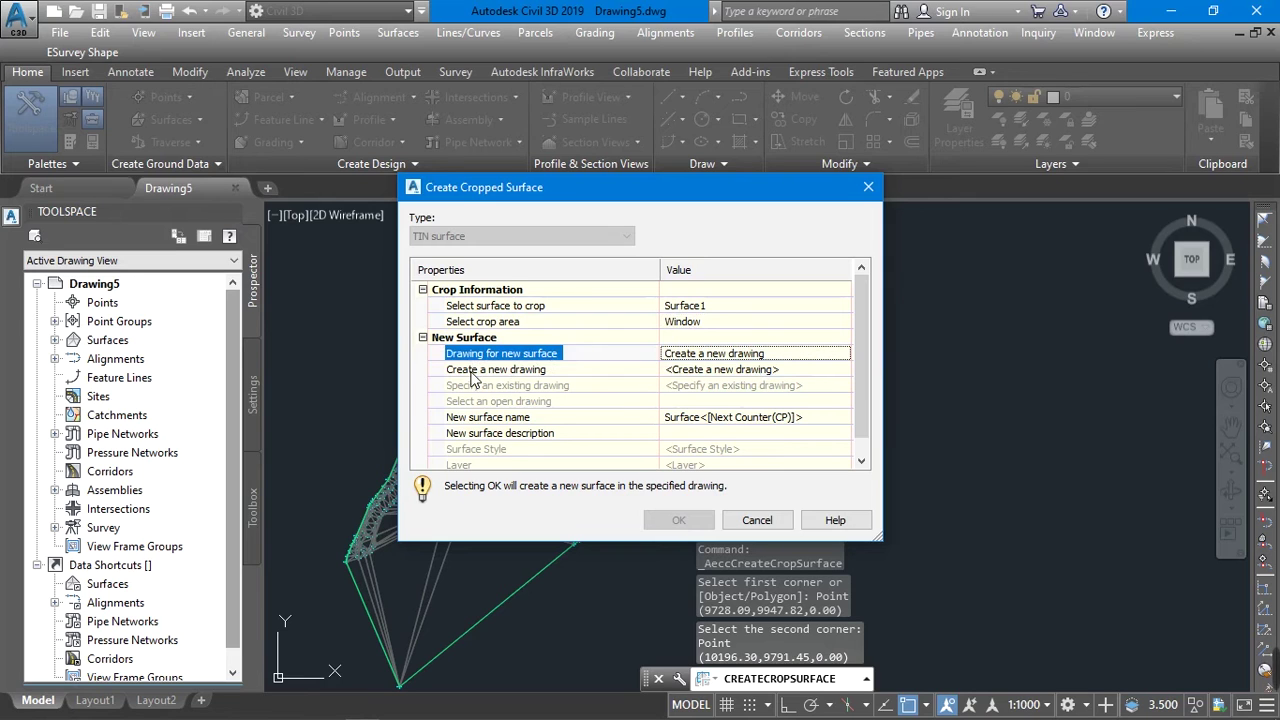
left_click(792, 372)
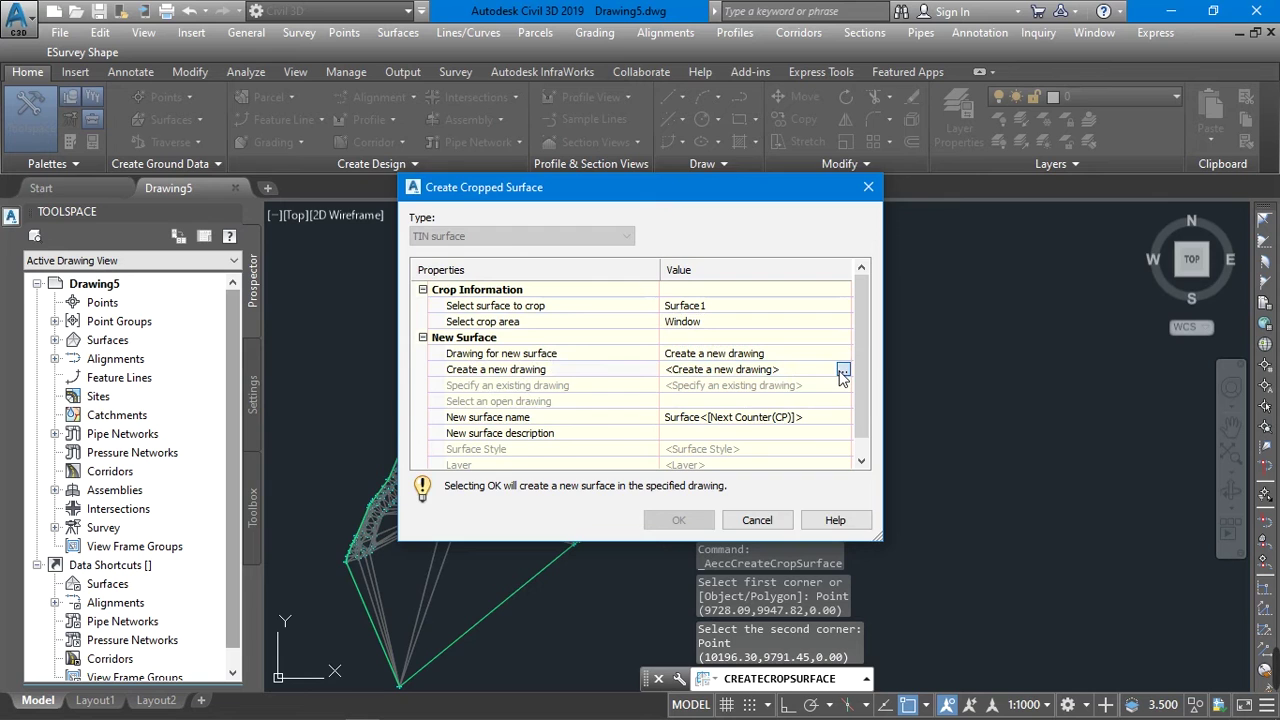
left_click(842, 372)
key("Escape")
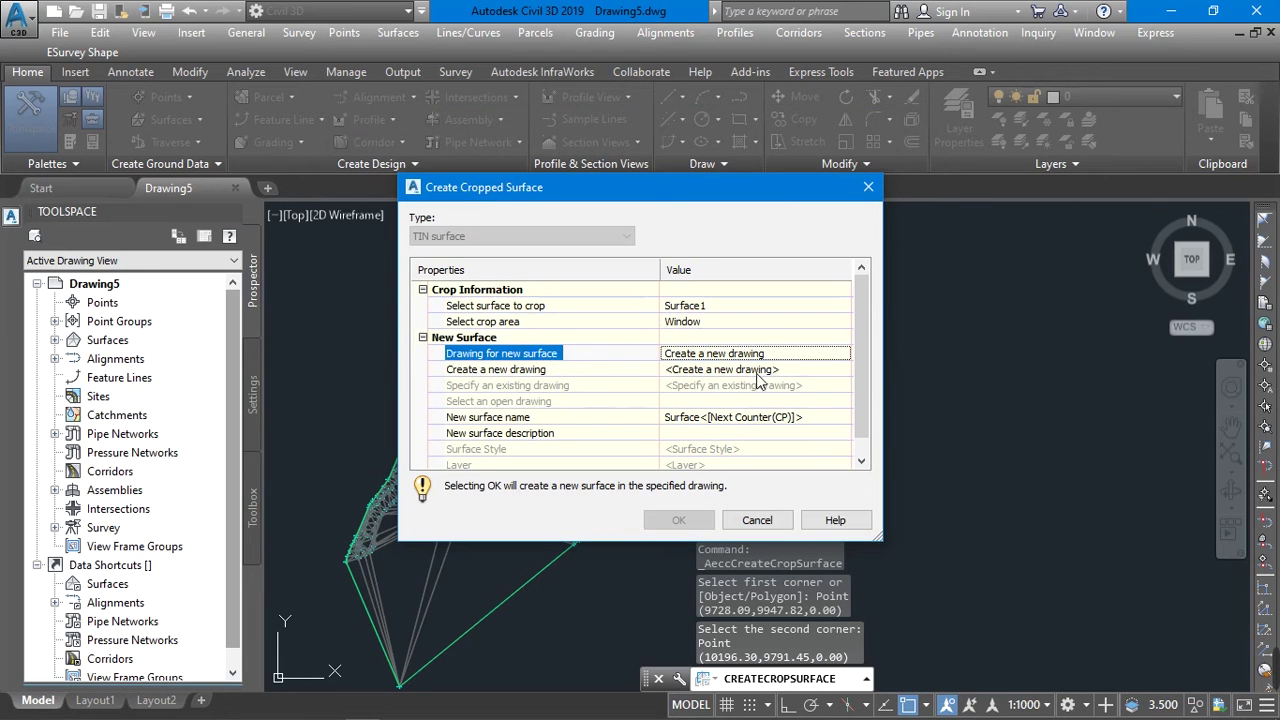
left_click(792, 371)
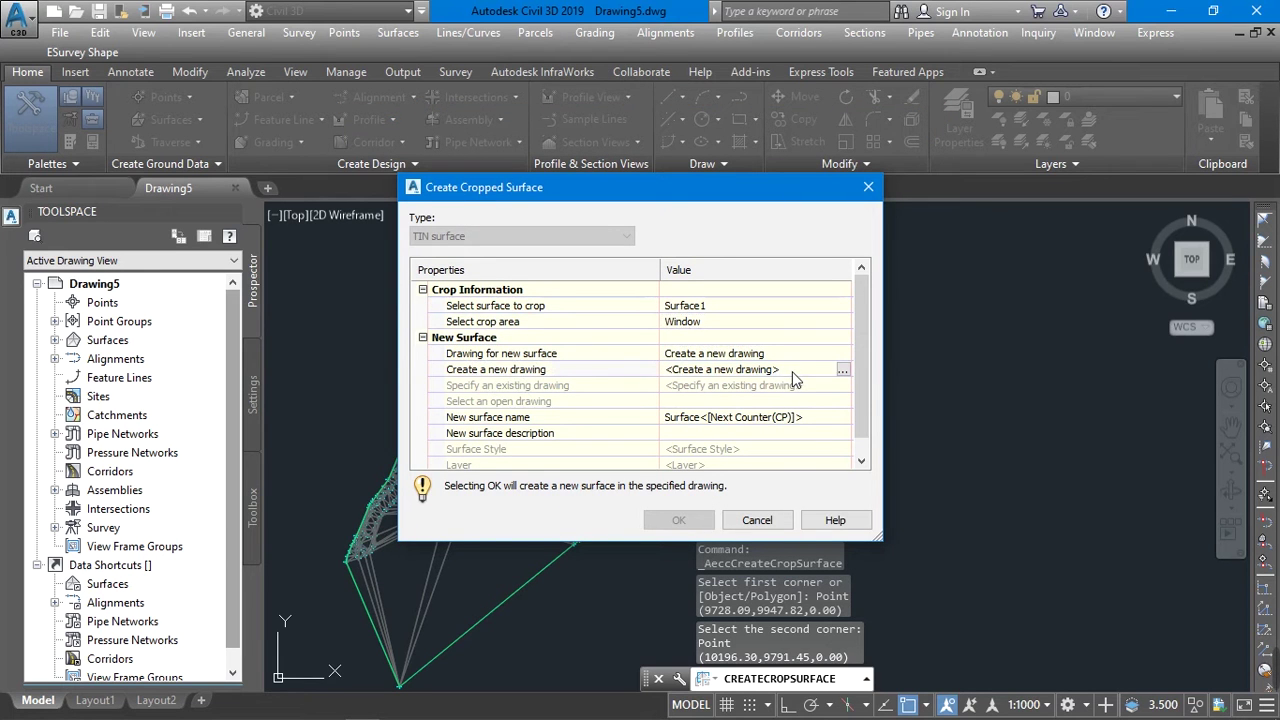
Create Drawing2 from the _Autodesk Civil 3D (Metric) NCS template and confirm the cropped surface
left_click(842, 372)
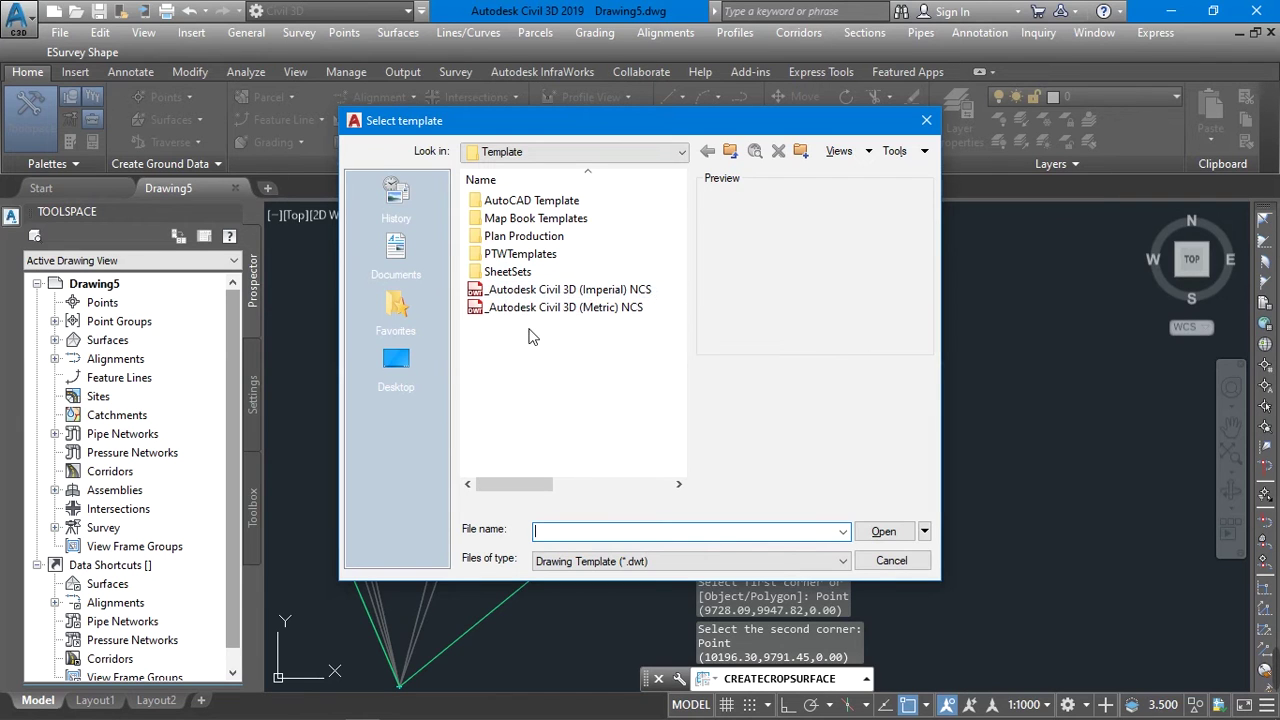
left_click(600, 310)
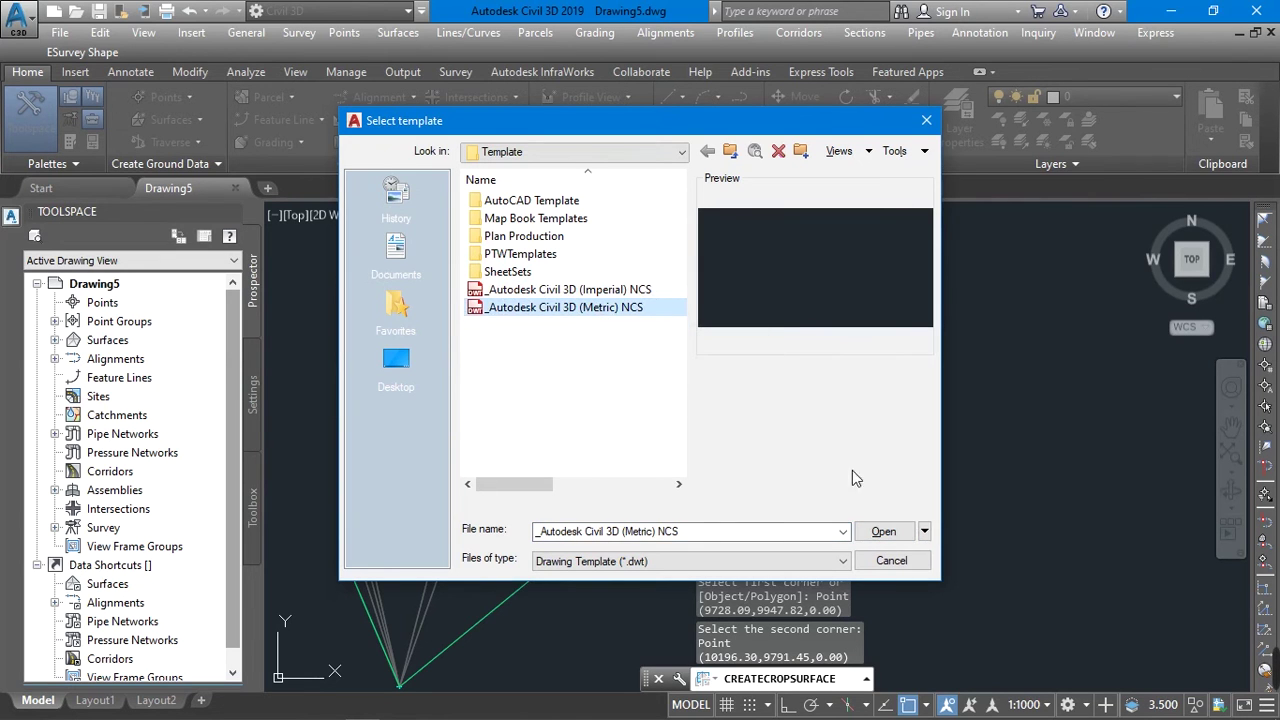
left_click(880, 532)
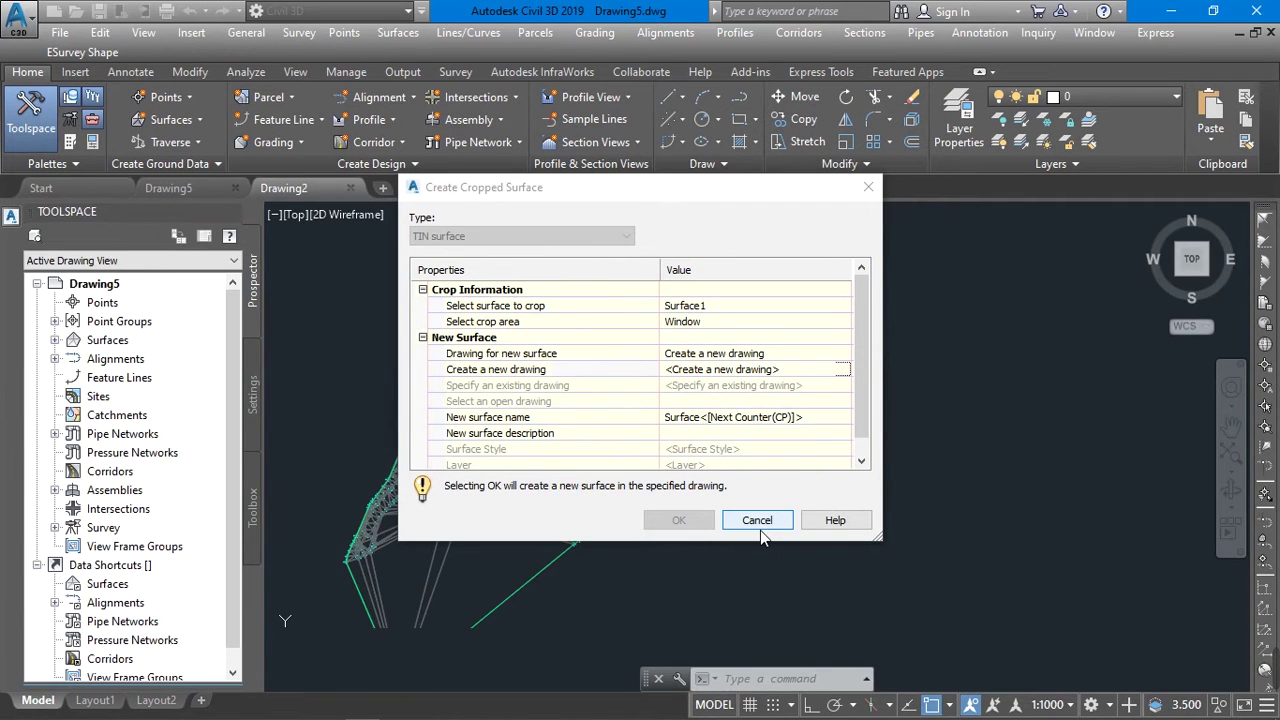
left_click(678, 526)
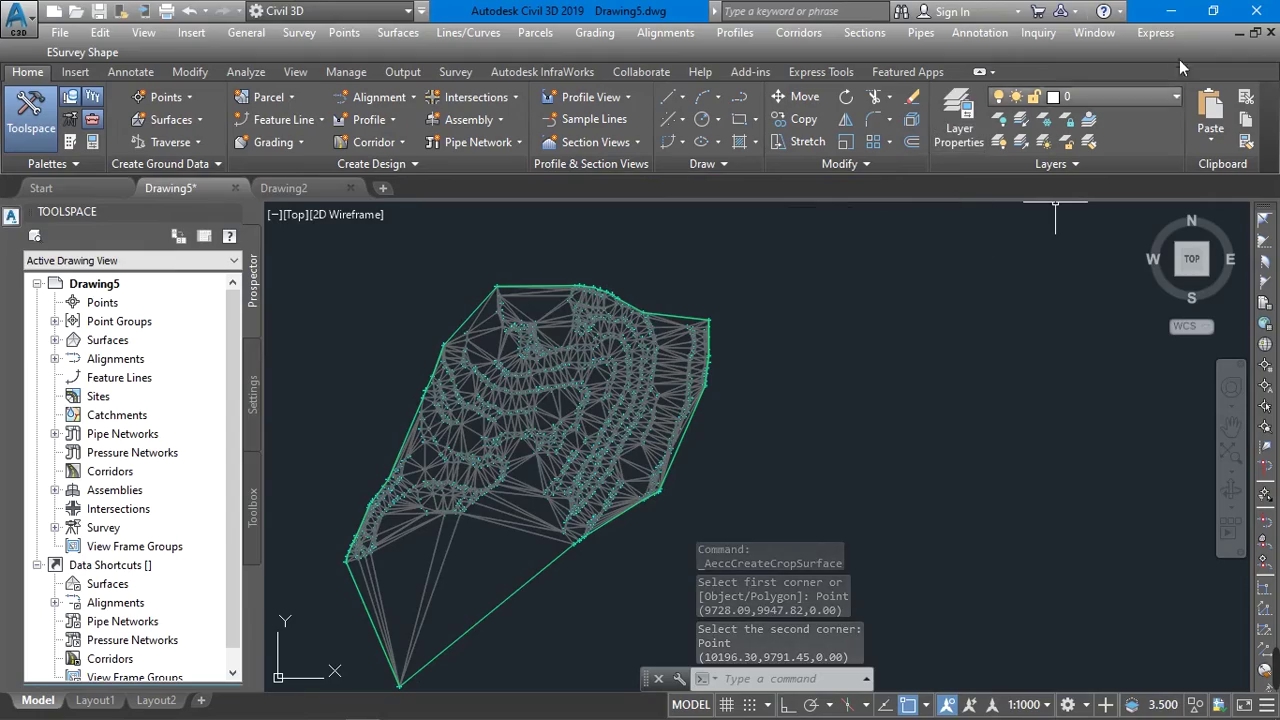
Zoom to extents (Z, E) in Drawing2 to show the whole cropped surface
left_click(1175, 12)
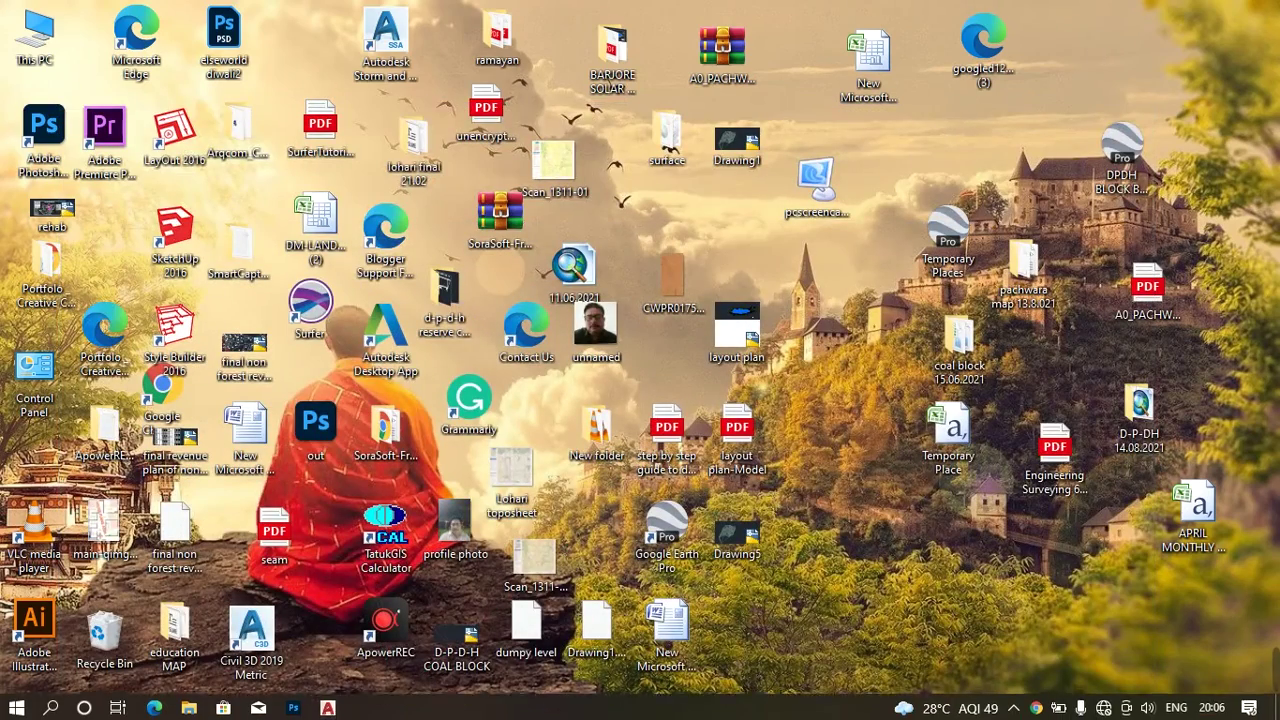
mouse_move(328, 706)
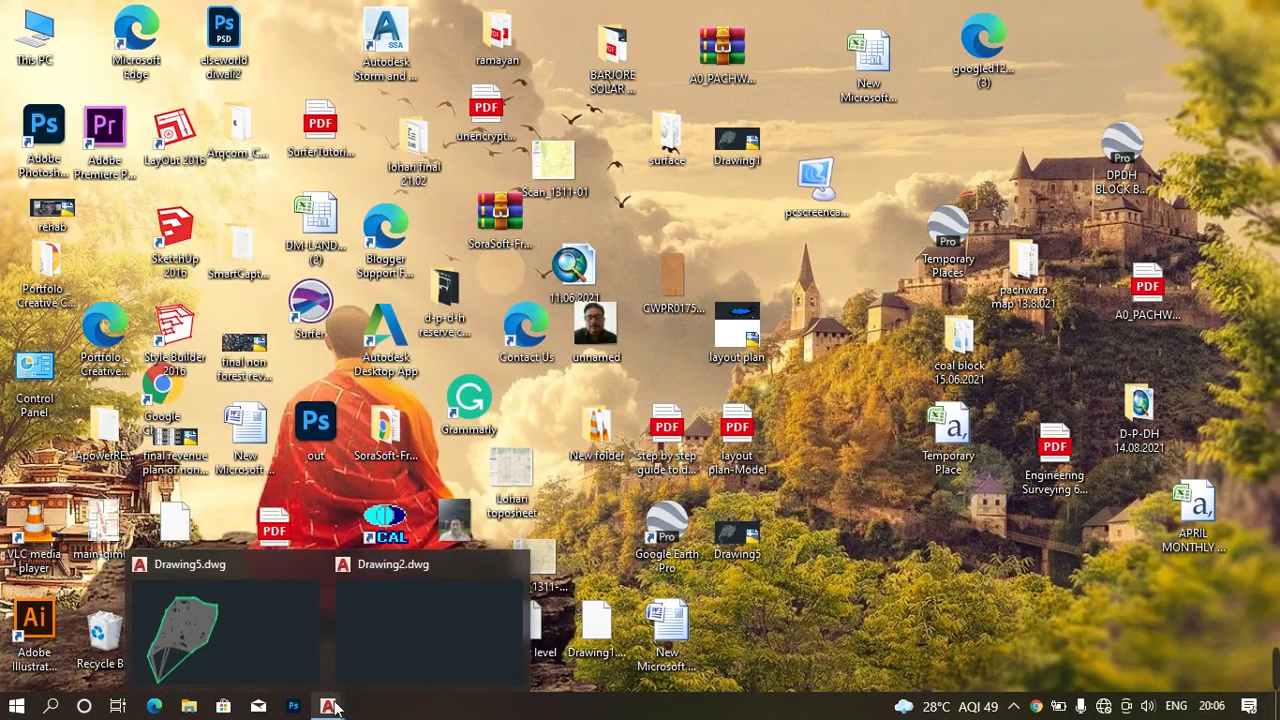
left_click(434, 636)
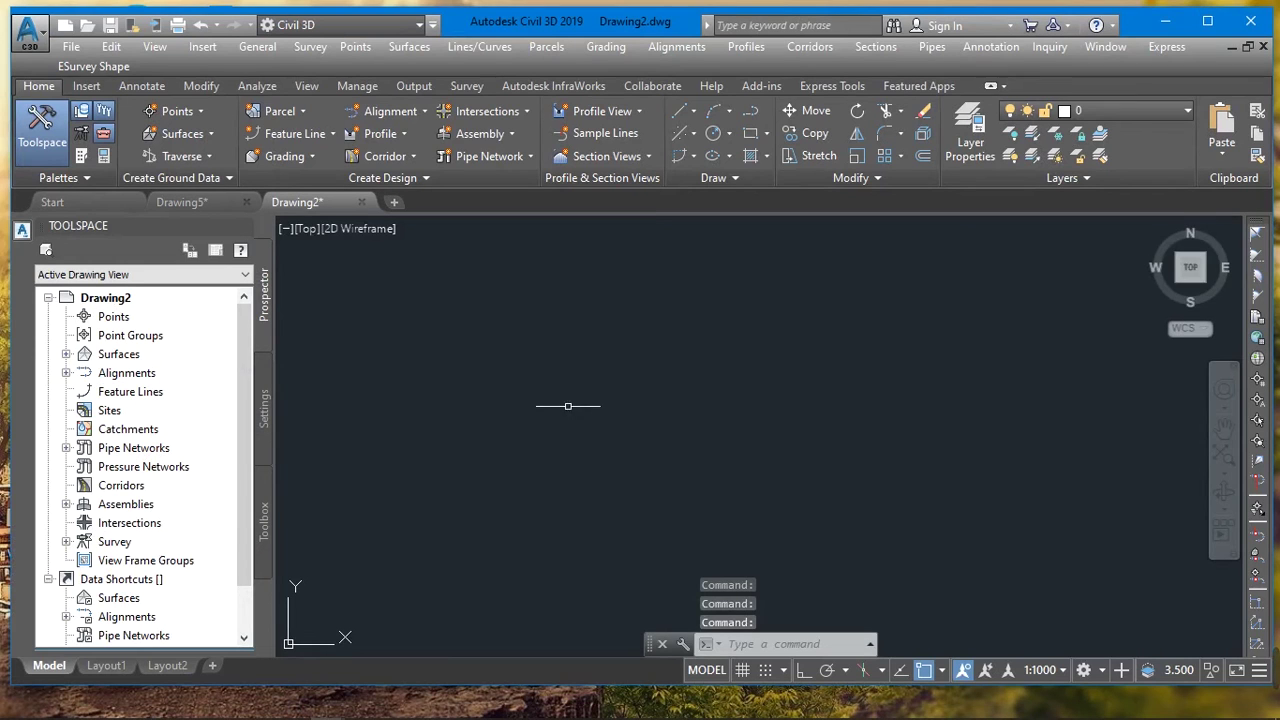
key("Escape")
type("z")
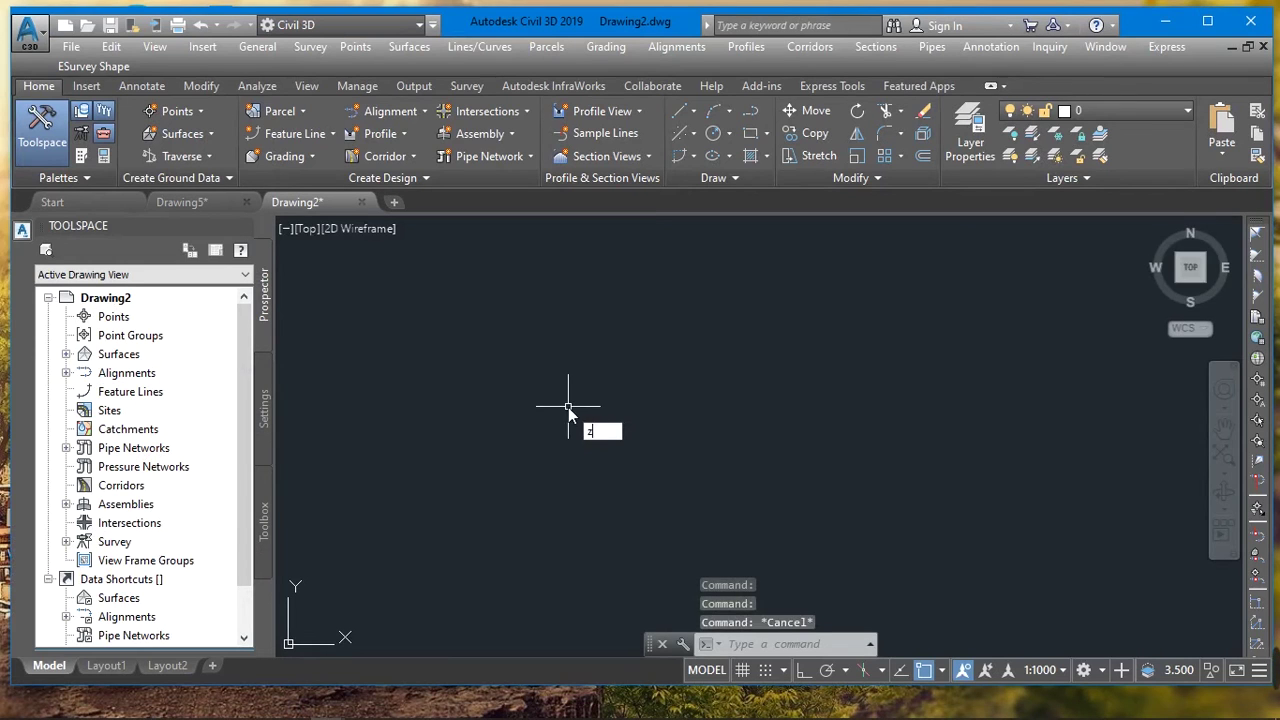
key("Return")
type("e")
key("Return")
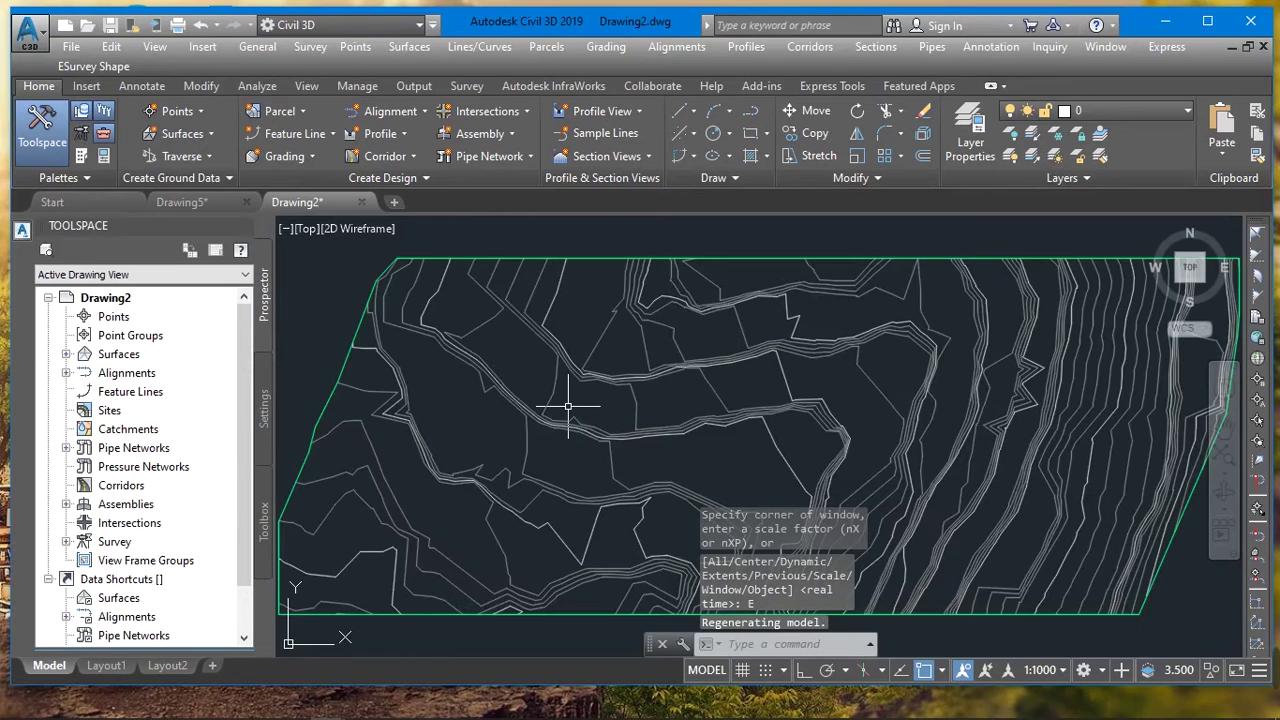
Adjust the zoom slightly and expand Surfaces in Prospector to reveal Surface12
scroll(567, 407, "down", 3)
scroll(567, 407, "up", 3)
scroll(568, 395, "down", 4)
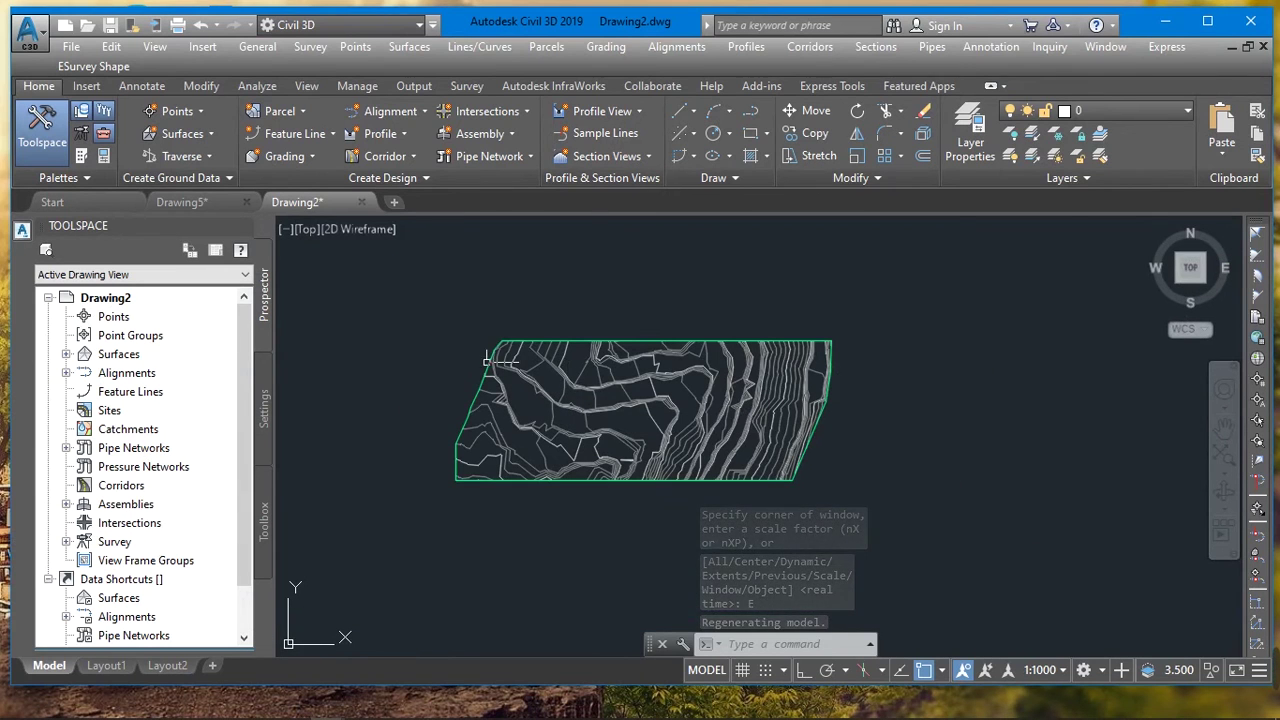
left_click(66, 355)
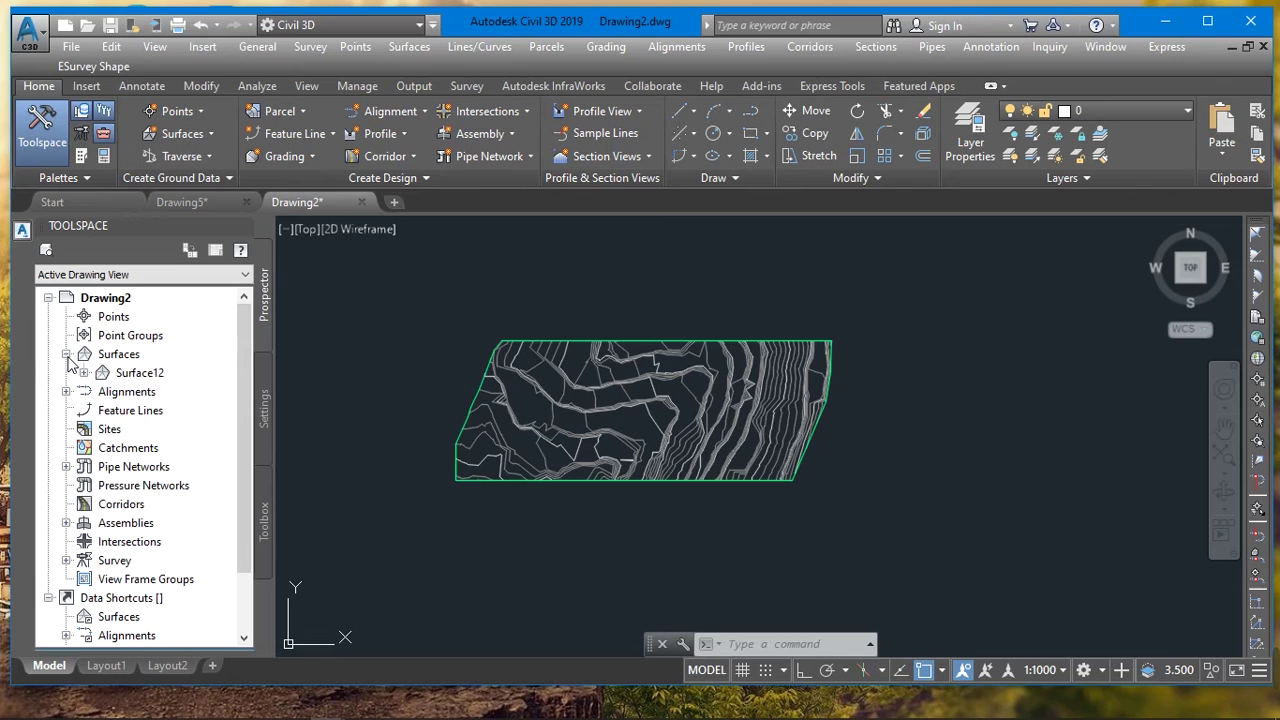
Edit Surface12's style to hide major and minor contours and show points and triangles
left_click(142, 376)
right_click(142, 377)
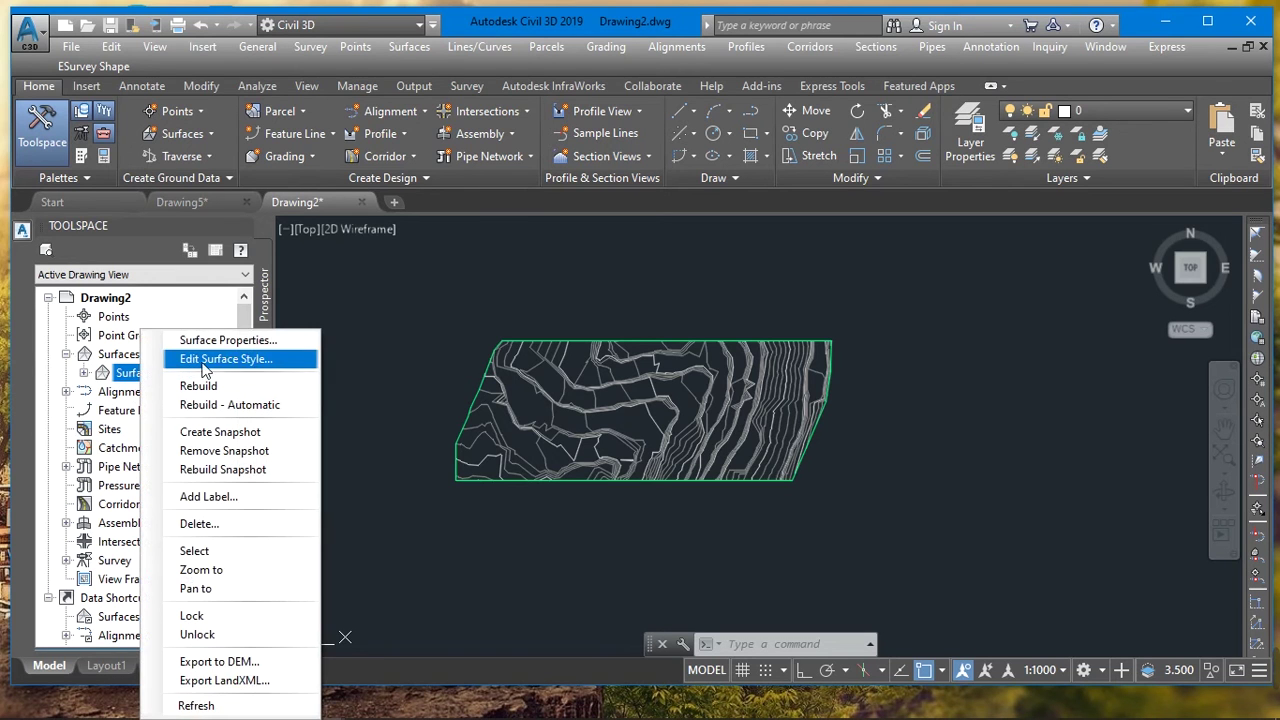
left_click(231, 362)
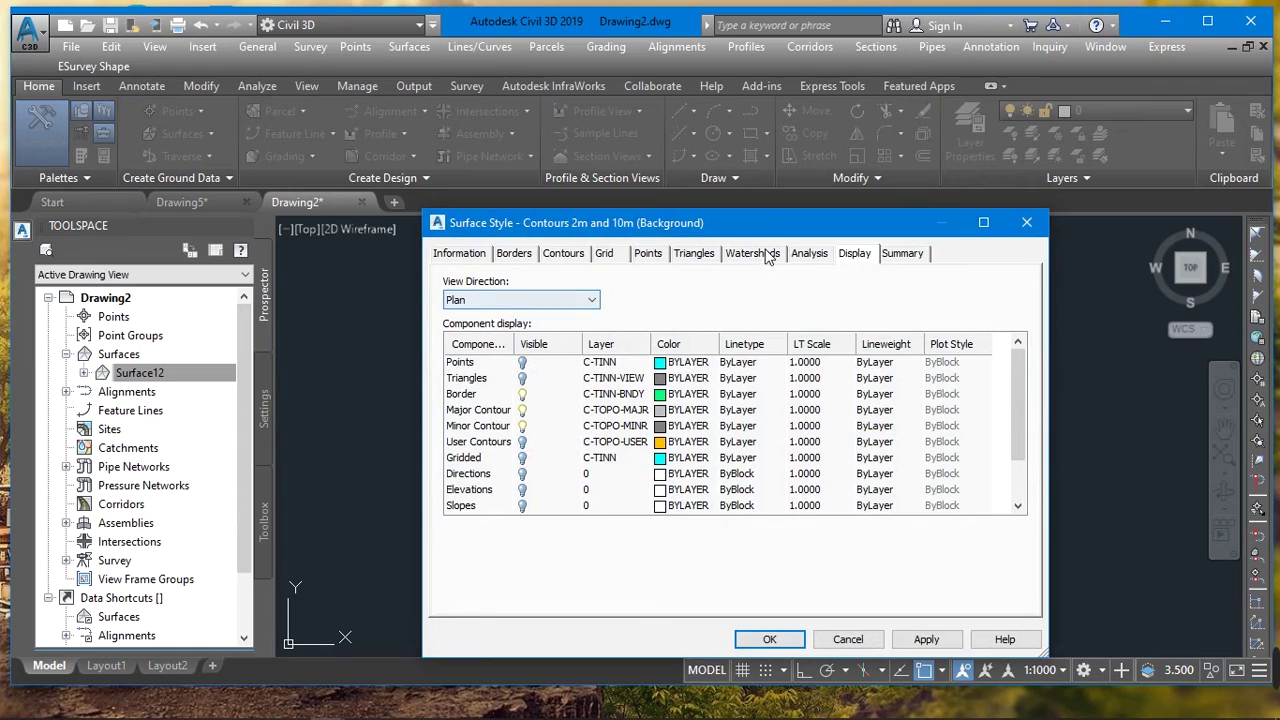
left_click(522, 426)
left_click(521, 412)
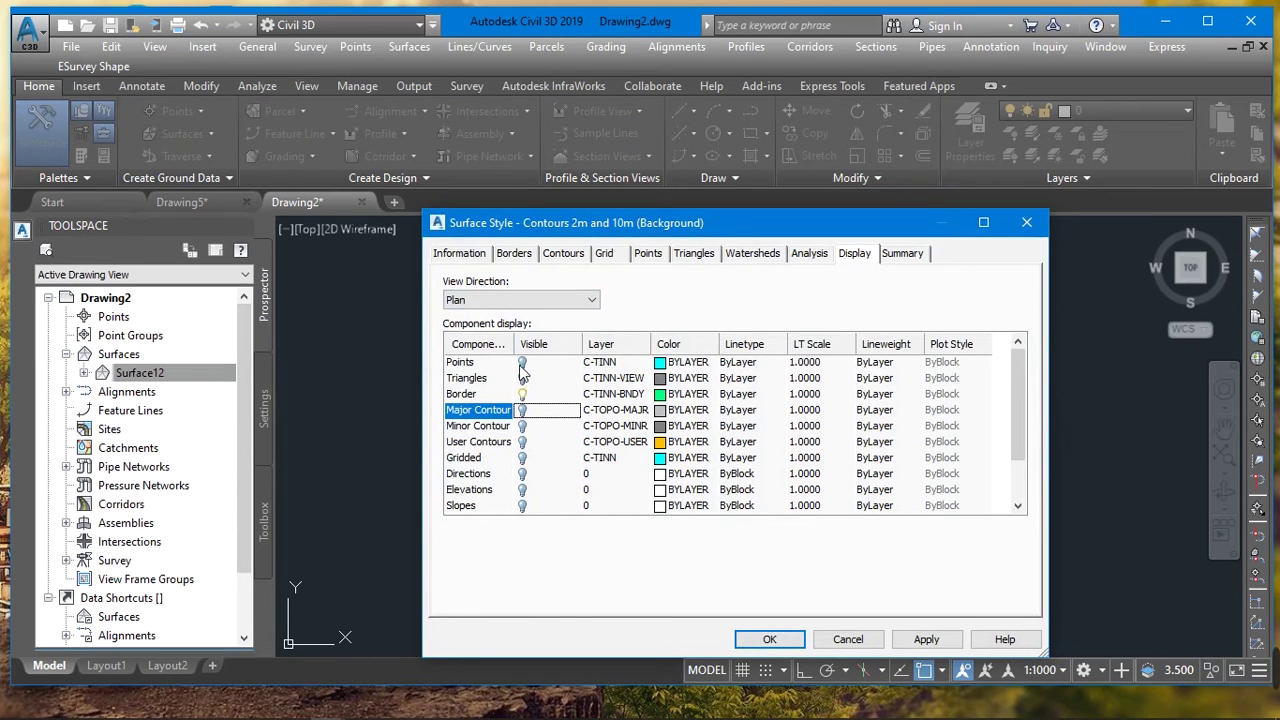
left_click(522, 363)
left_click(522, 379)
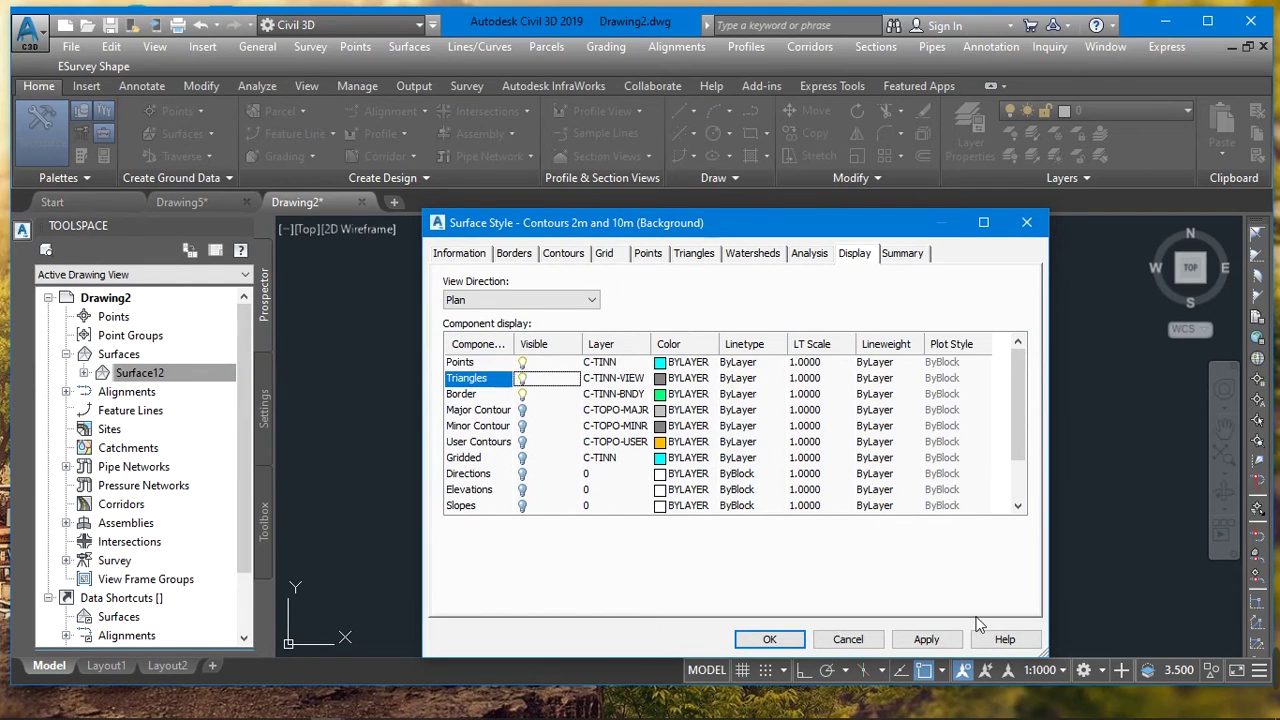
left_click(926, 642)
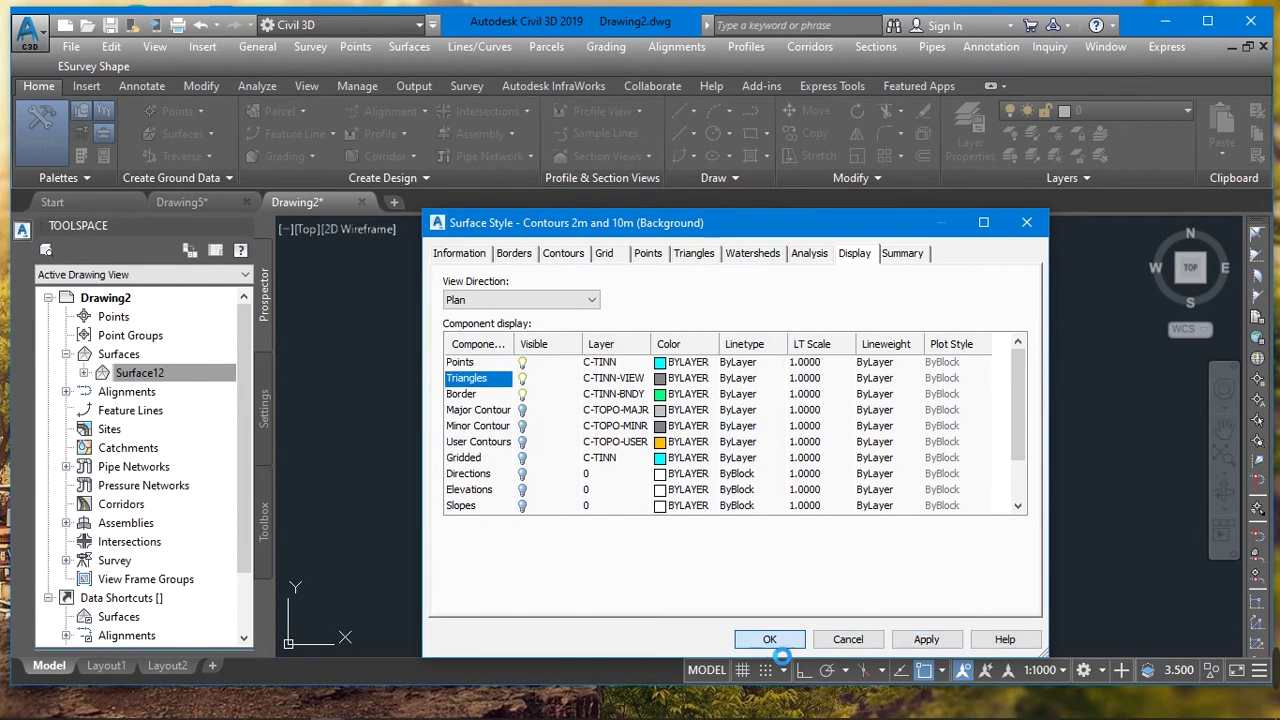
left_click(770, 641)
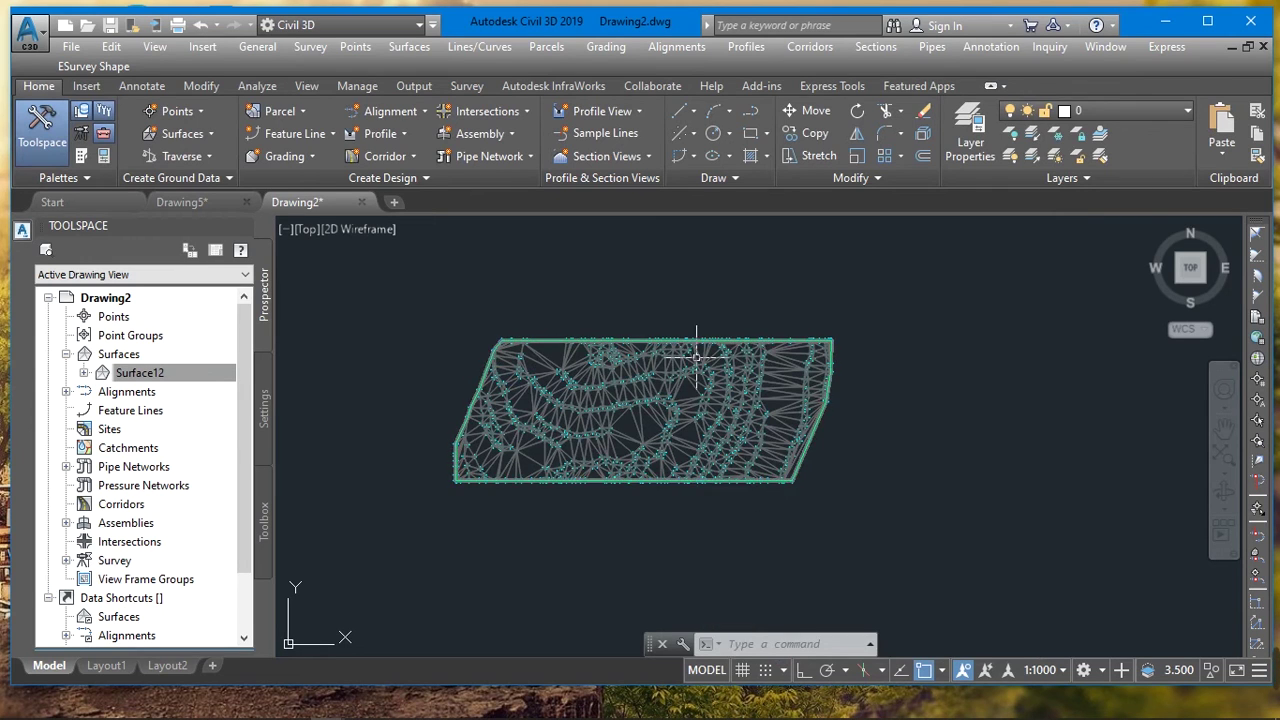
Zoom and pan around Surface12 to inspect its triangulated mesh and points up close
scroll(697, 355, "down", 5)
scroll(720, 355, "up", 6)
scroll(752, 355, "up", 3)
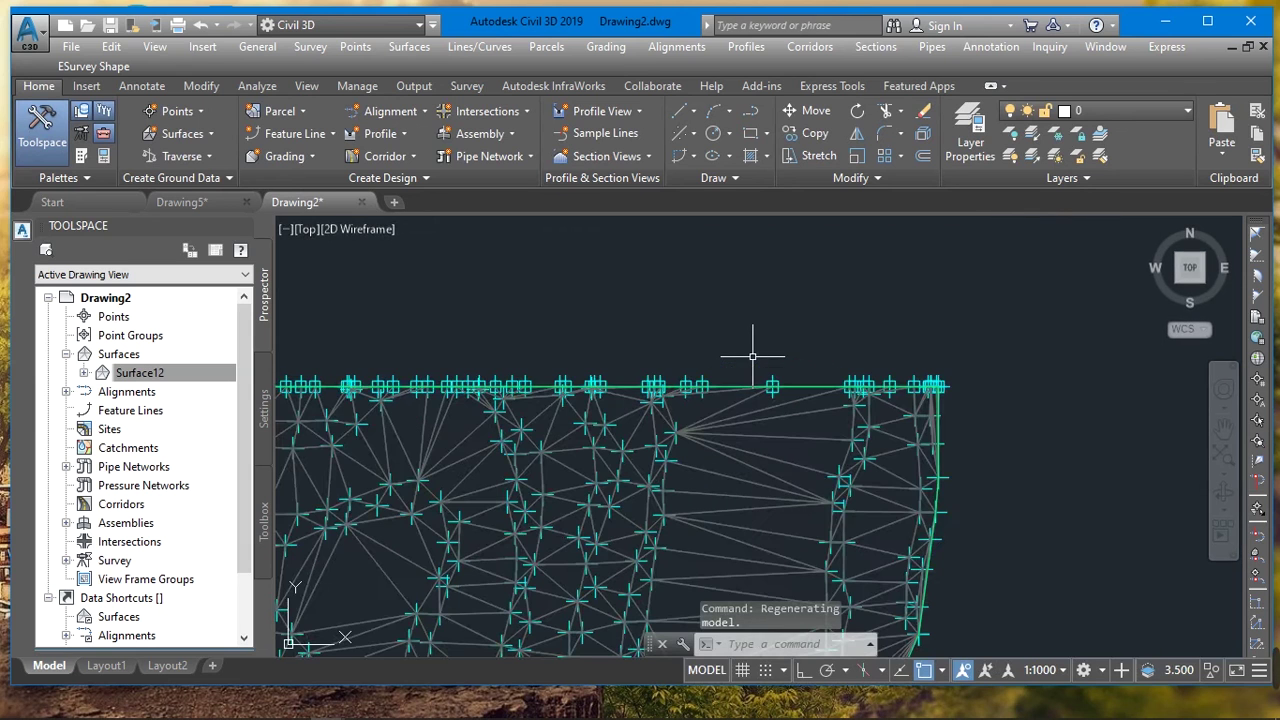
scroll(551, 480, "down", 5)
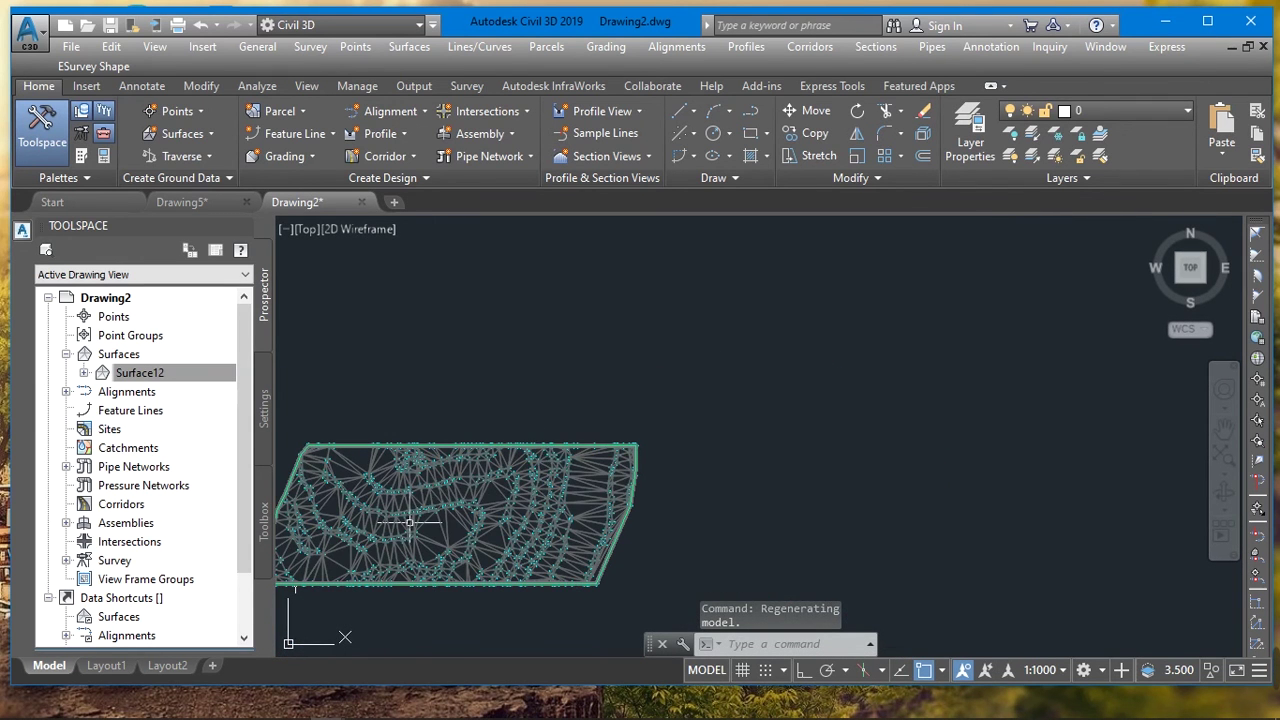
middle_click_drag(423, 534, 643, 386)
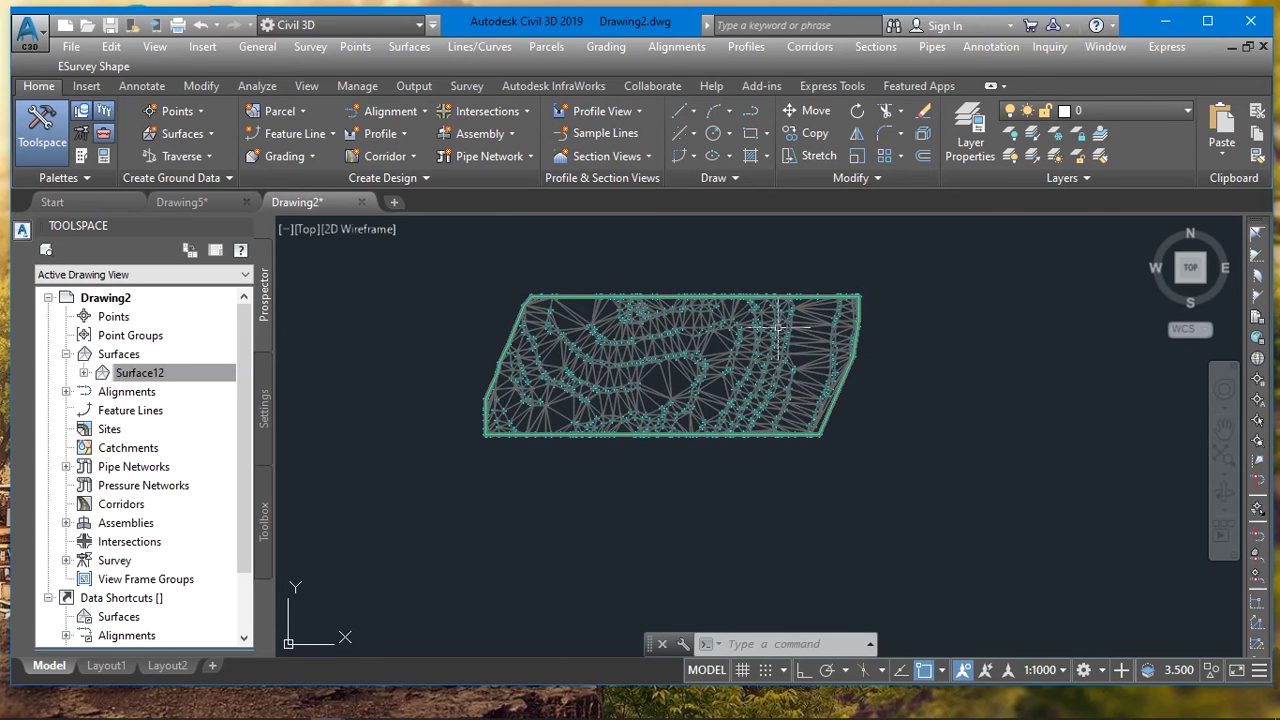
scroll(681, 377, "up", 3)
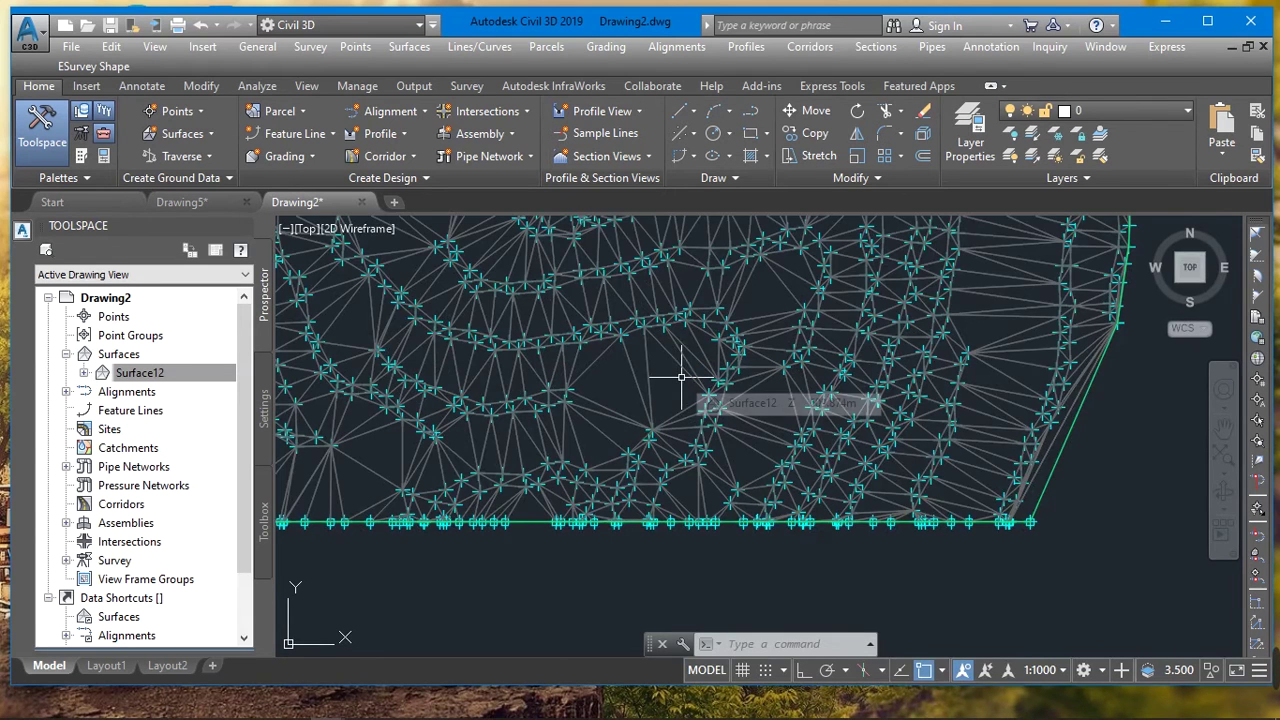
scroll(681, 377, "down", 3)
scroll(681, 377, "up", 3)
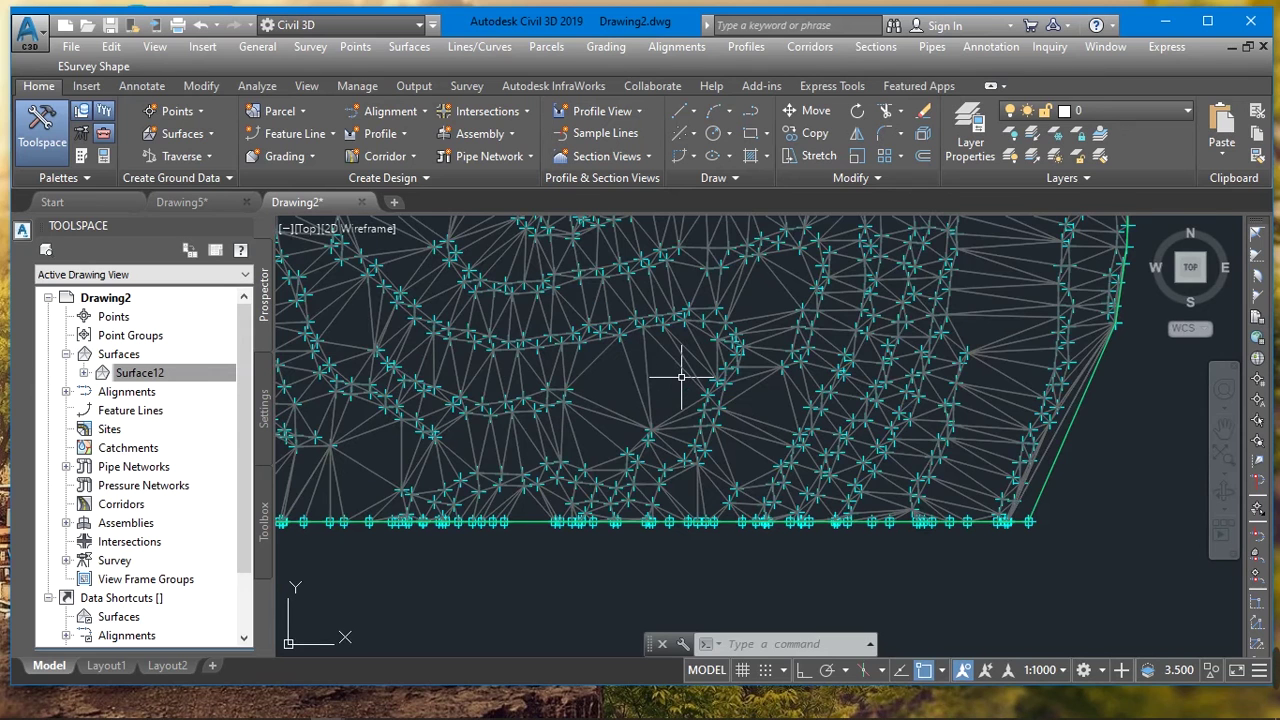
scroll(681, 377, "down", 3)
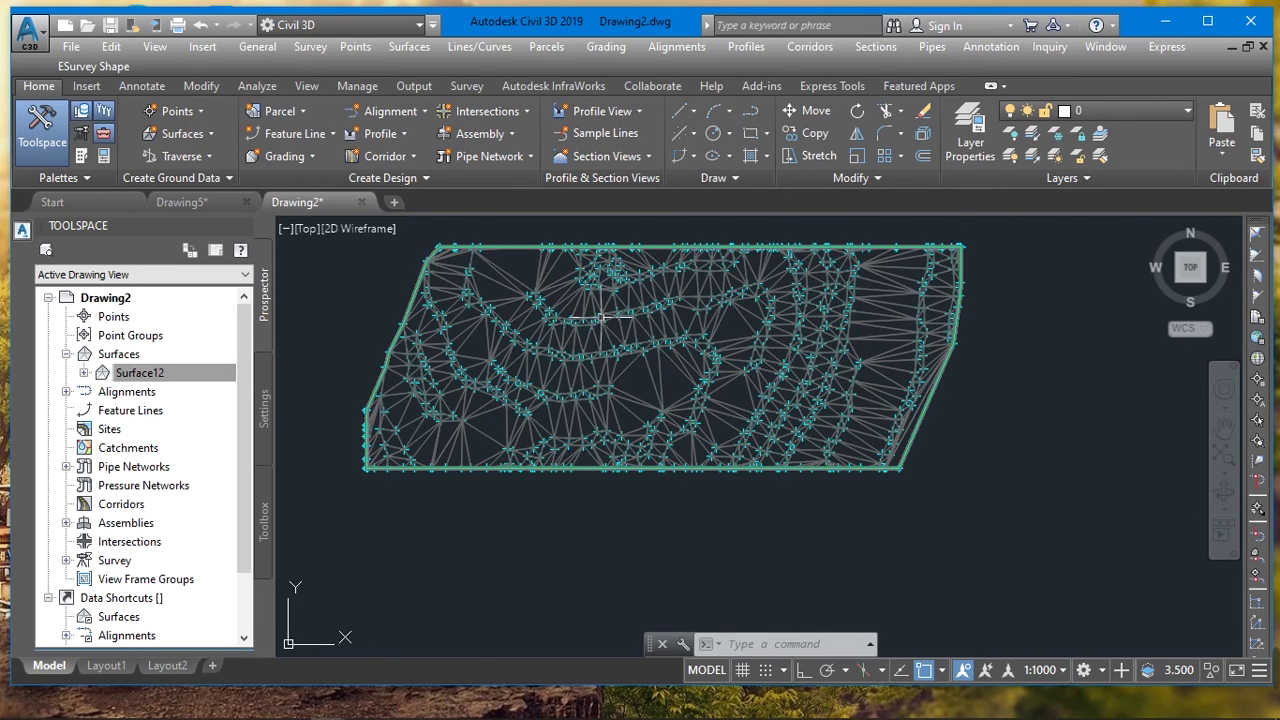
scroll(600, 318, "up", 3)
scroll(600, 320, "down", 3)
scroll(600, 318, "up", 3)
scroll(600, 318, "down", 1)
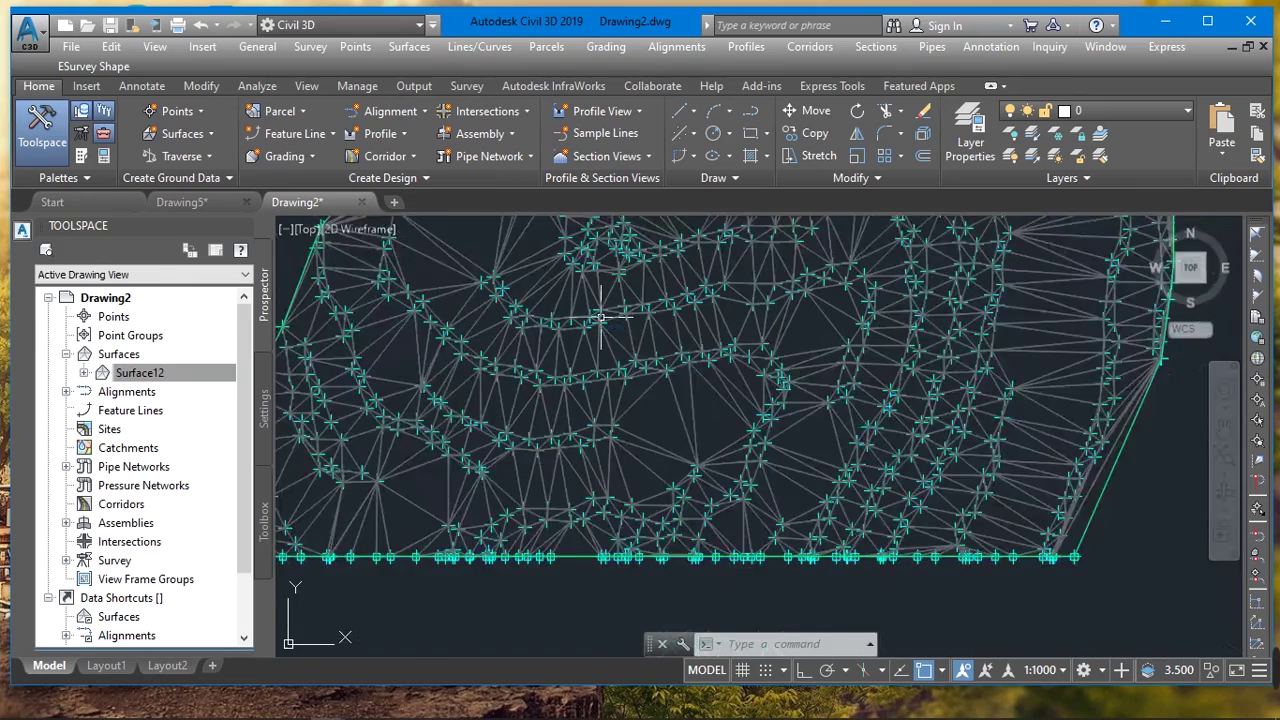
scroll(600, 318, "down", 2)
scroll(601, 318, "up", 2)
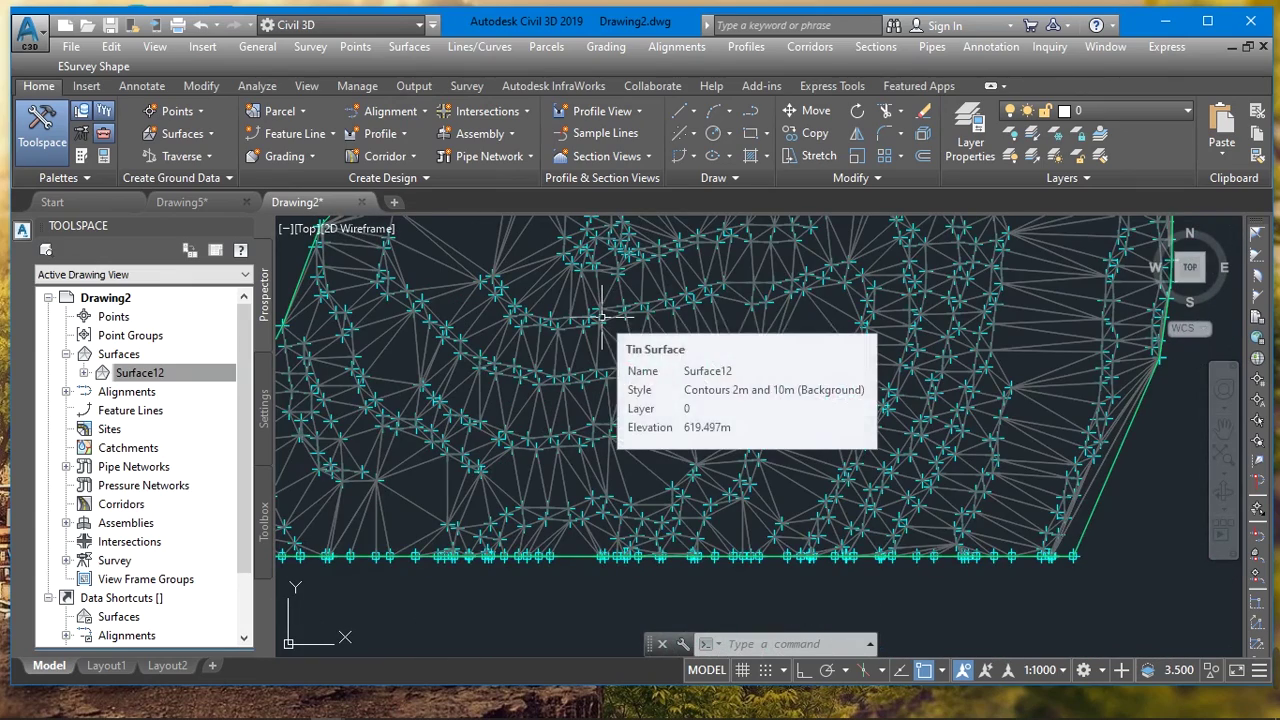